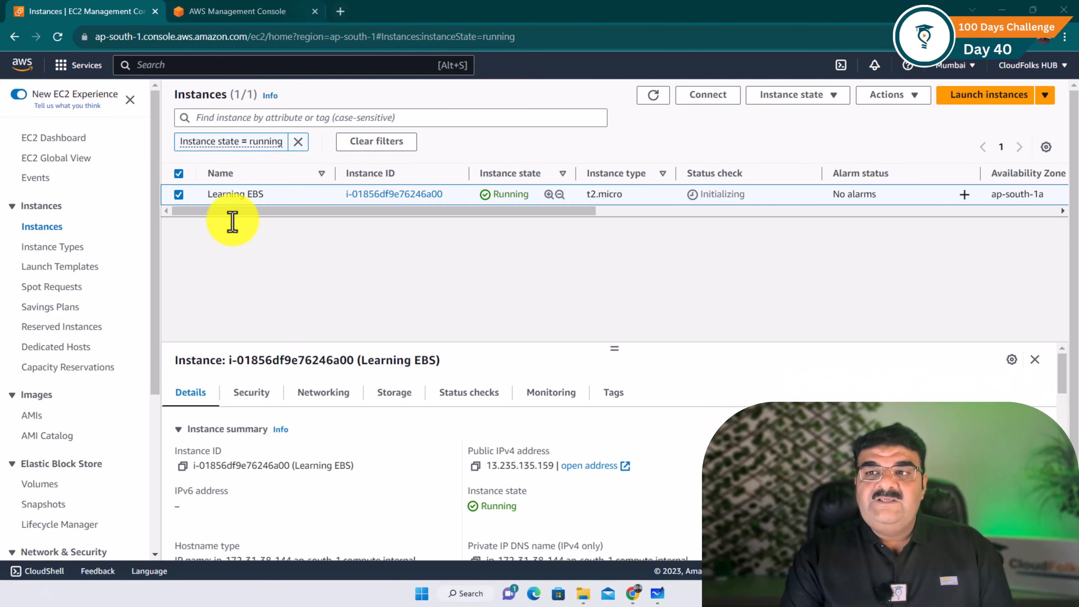
# From Console Home, start a new EC2 instance launch and name it 'tesing'
pyautogui.click(260, 17)
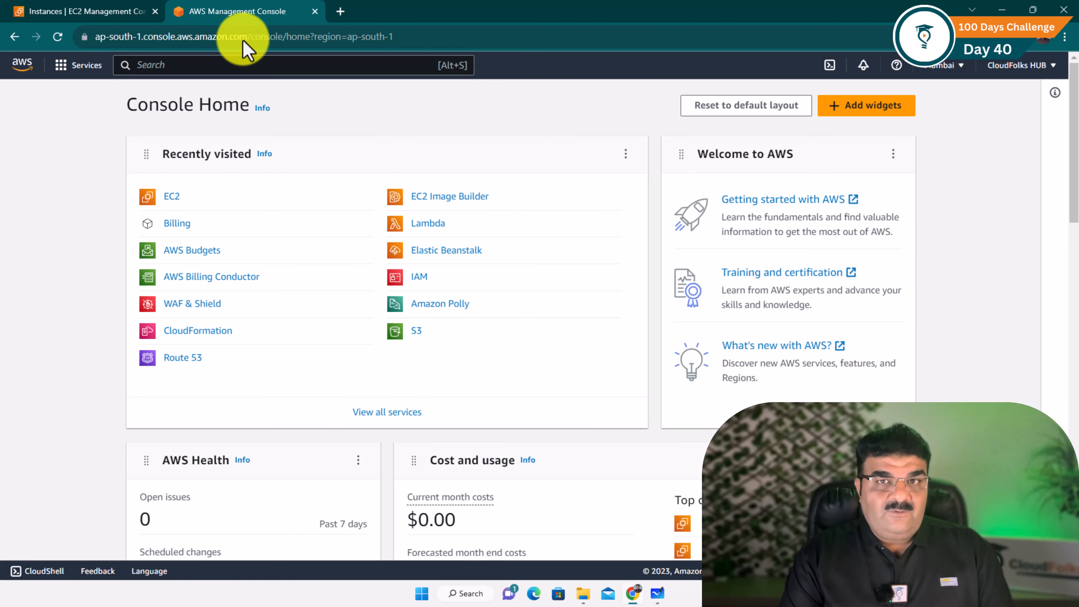
pyautogui.click(171, 203)
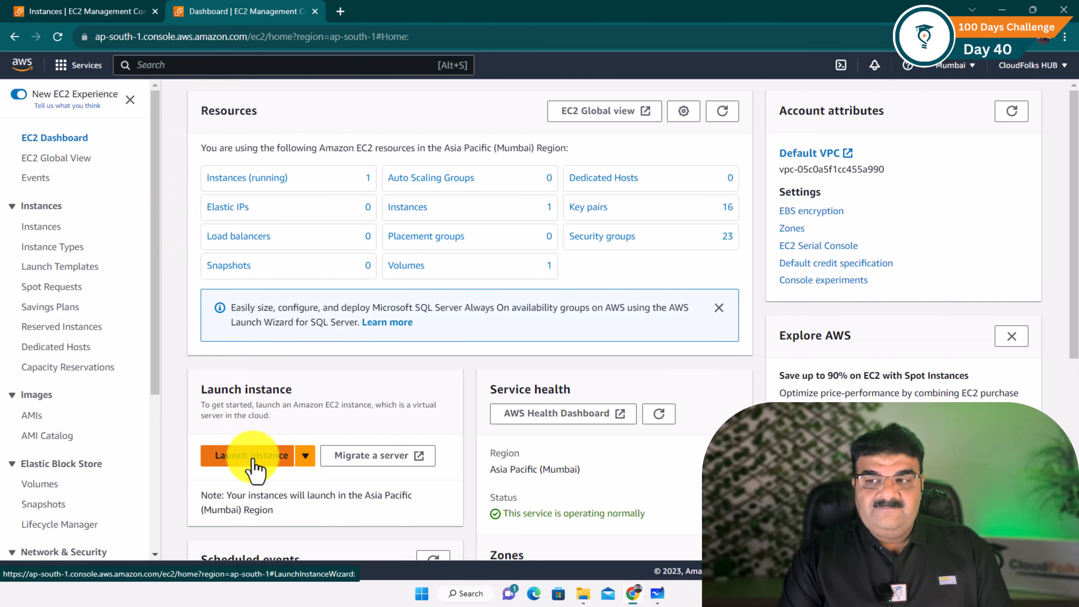
pyautogui.click(255, 457)
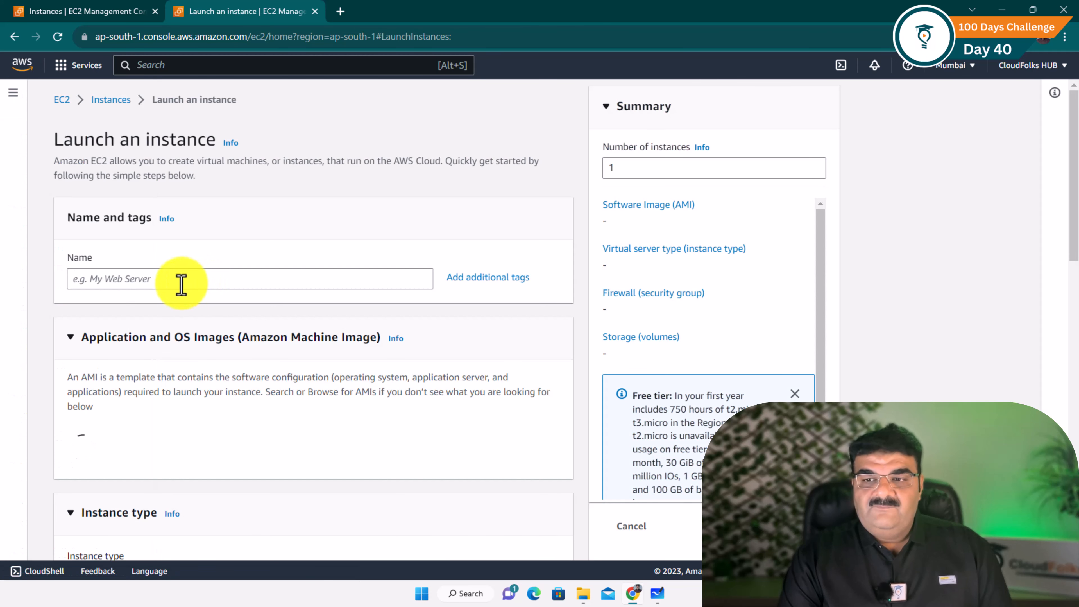
pyautogui.click(181, 283)
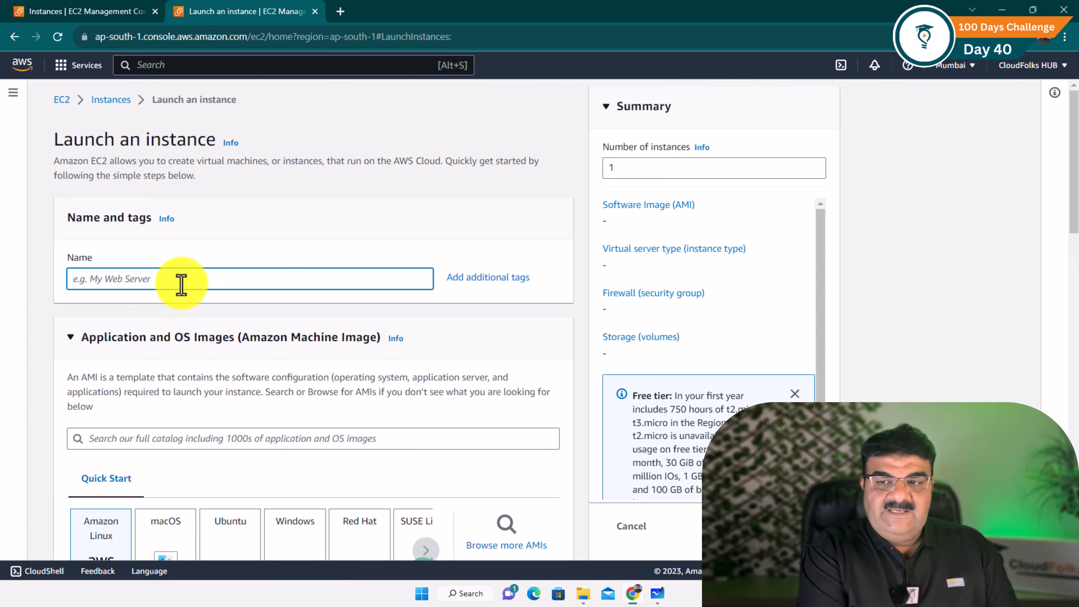
pyautogui.write('tes')
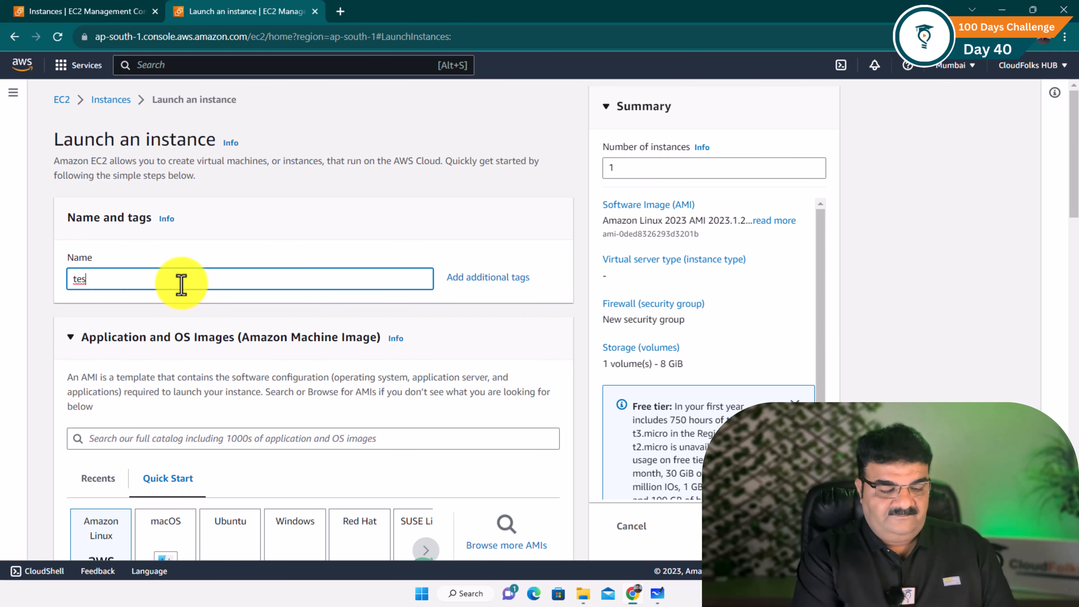
pyautogui.write('ing')
# Pick Microsoft Windows Server 2019 Base from the full AMI catalog
pyautogui.scroll(-4, 181, 283)
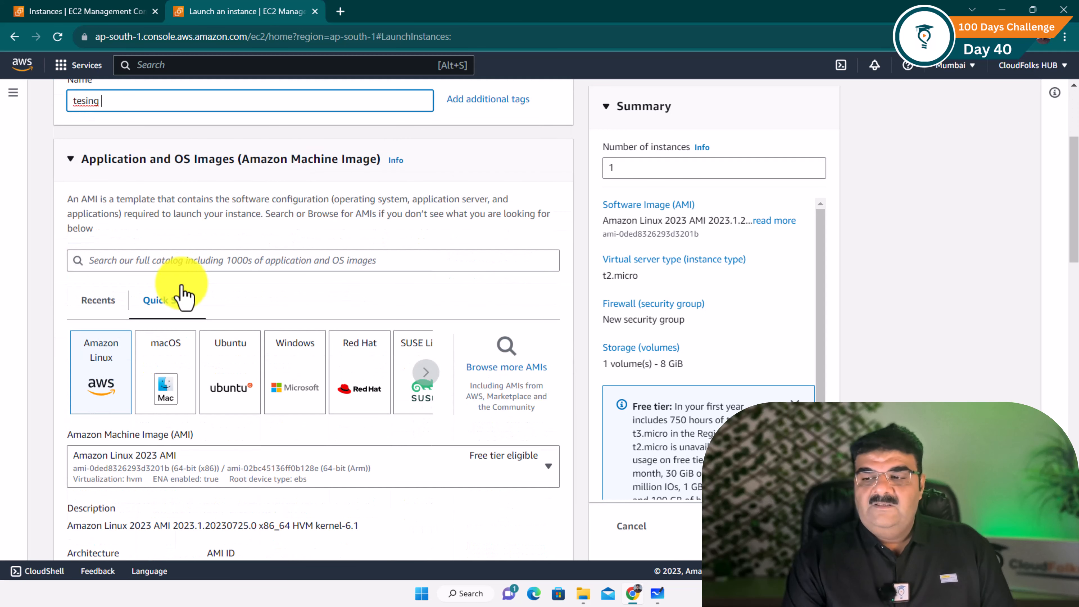
pyautogui.click(507, 385)
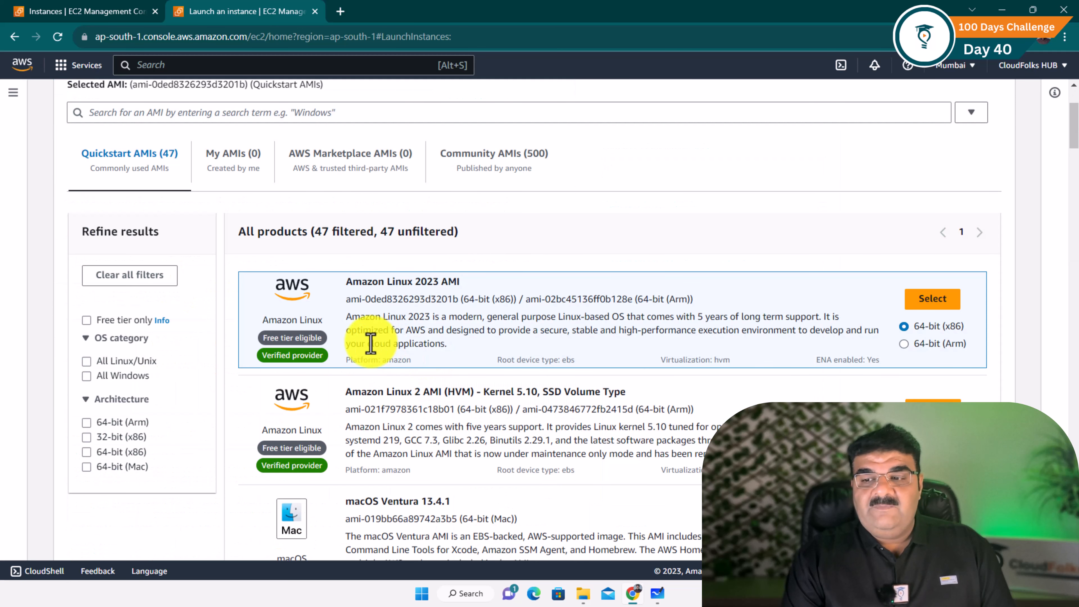
pyautogui.scroll(-5, 369, 343)
pyautogui.scroll(-8, 371, 343)
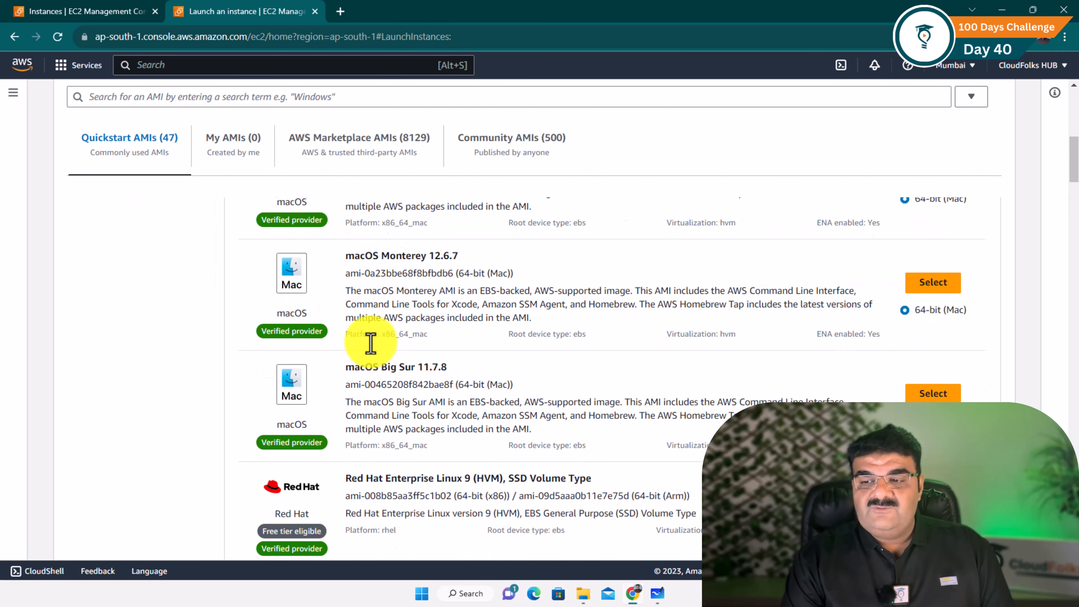
pyautogui.scroll(-11, 370, 343)
pyautogui.scroll(-2, 370, 343)
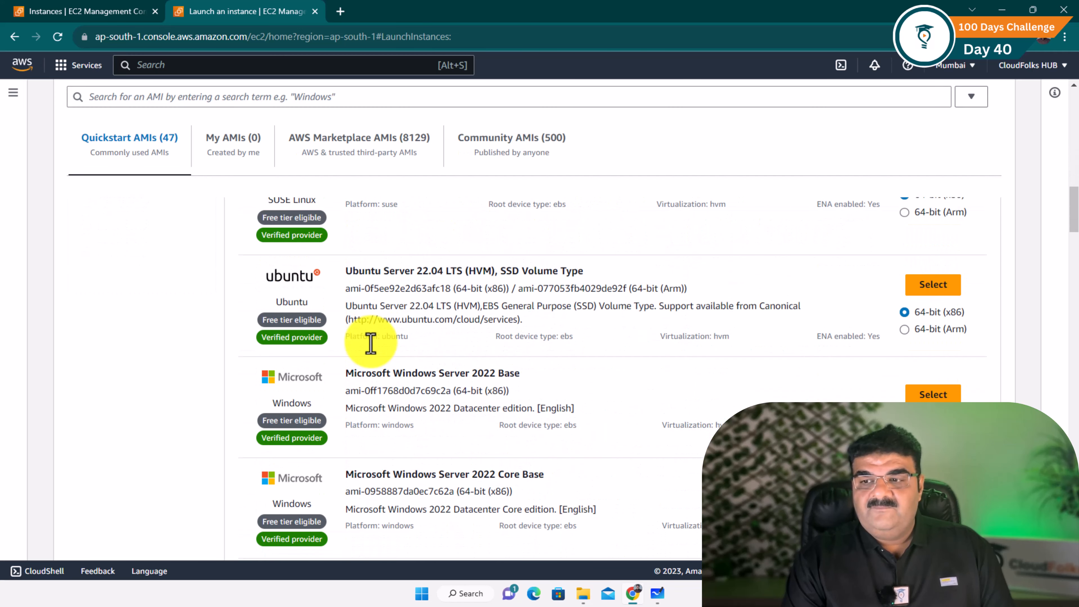
pyautogui.scroll(-4, 382, 382)
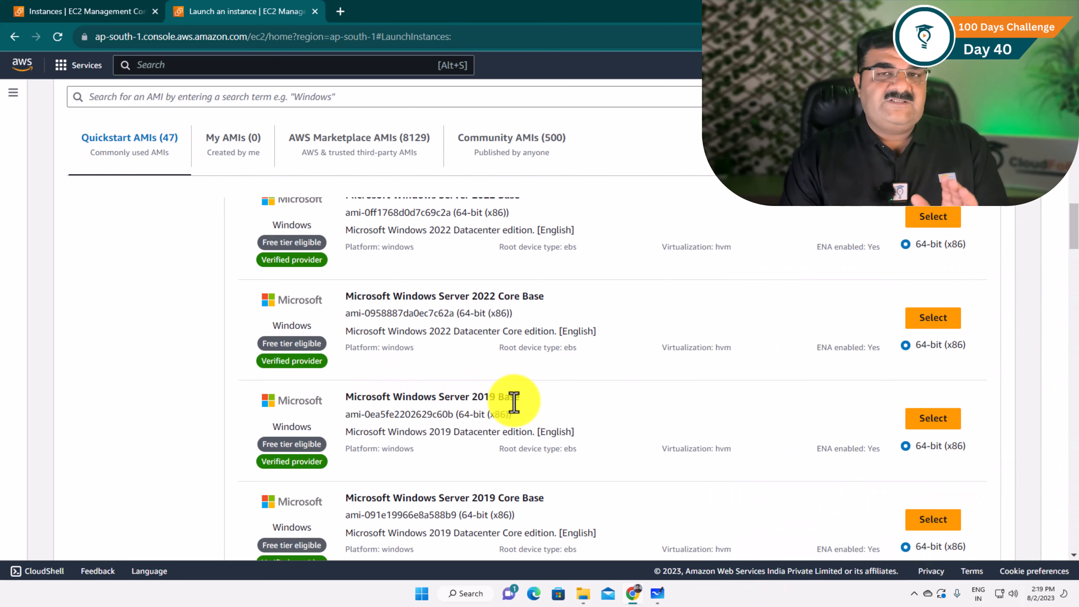
pyautogui.click(918, 426)
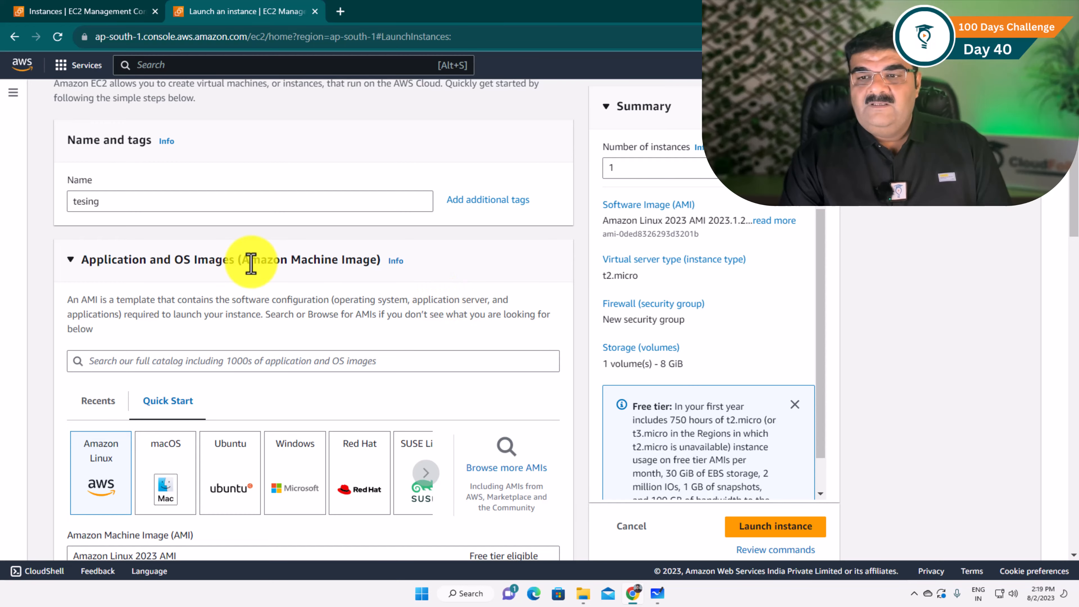
# Add a second 8 GiB Throughput Optimized HDD (st1) volume in storage, then return to Instances
pyautogui.scroll(-15, 251, 264)
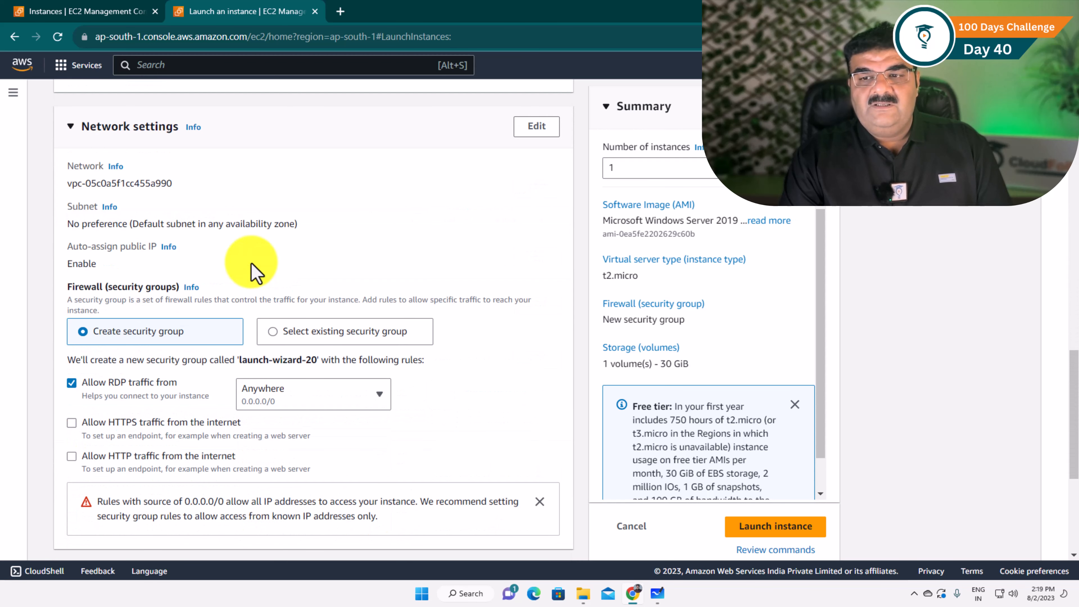
pyautogui.scroll(4, 253, 265)
pyautogui.scroll(-10, 253, 265)
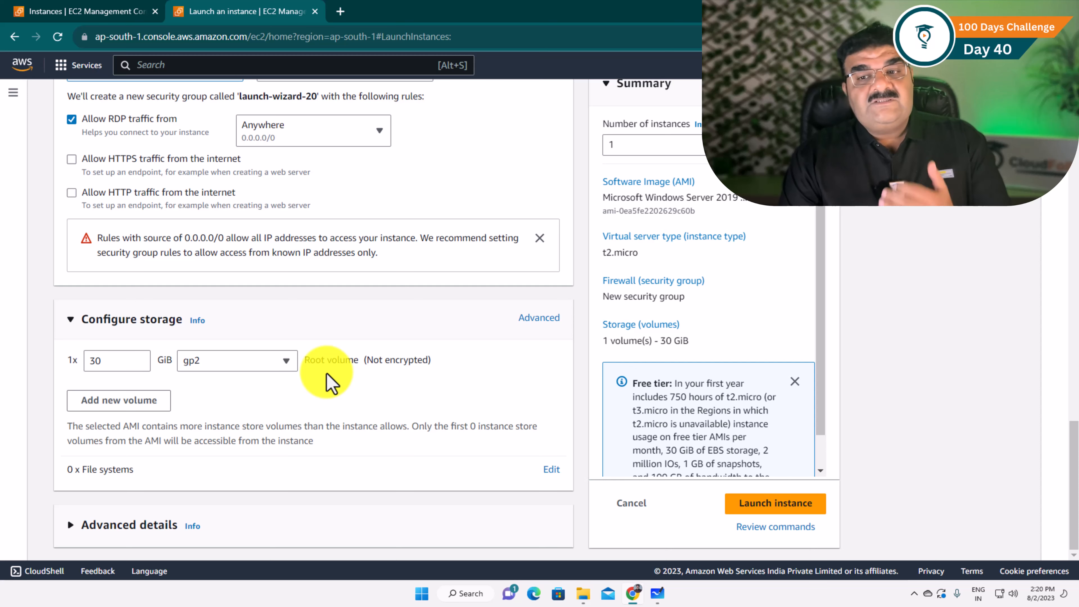
pyautogui.click(151, 406)
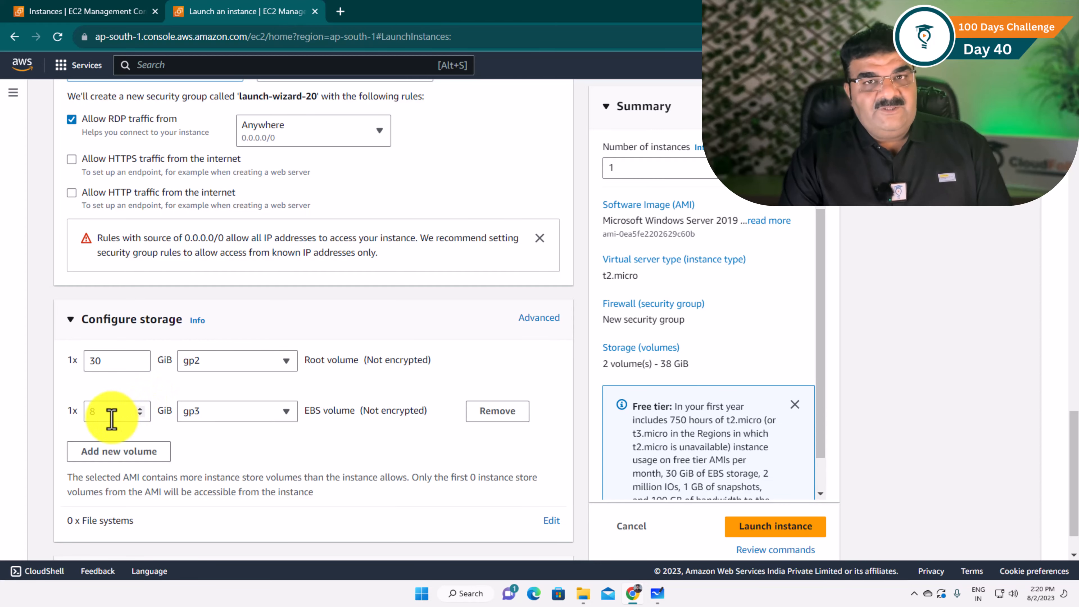
pyautogui.click(205, 415)
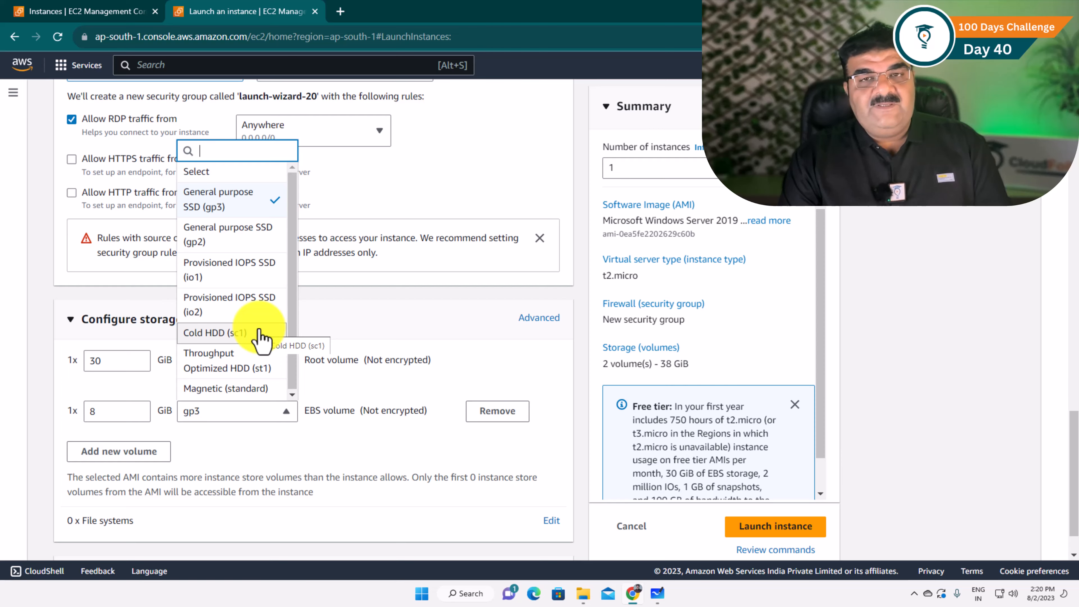
pyautogui.click(319, 442)
pyautogui.click(227, 412)
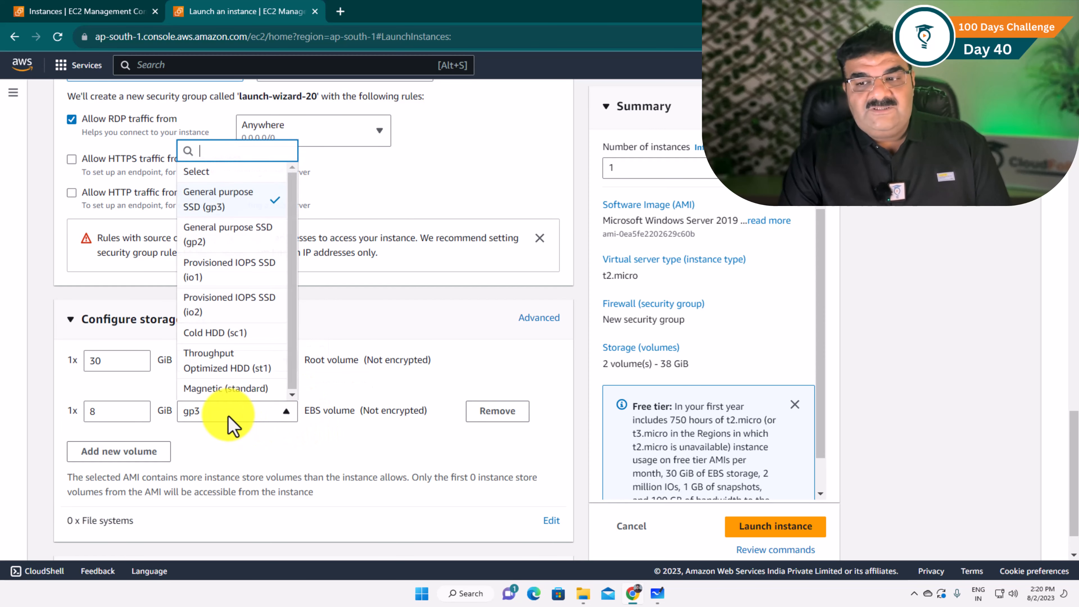
pyautogui.click(233, 363)
pyautogui.scroll(-4, 232, 362)
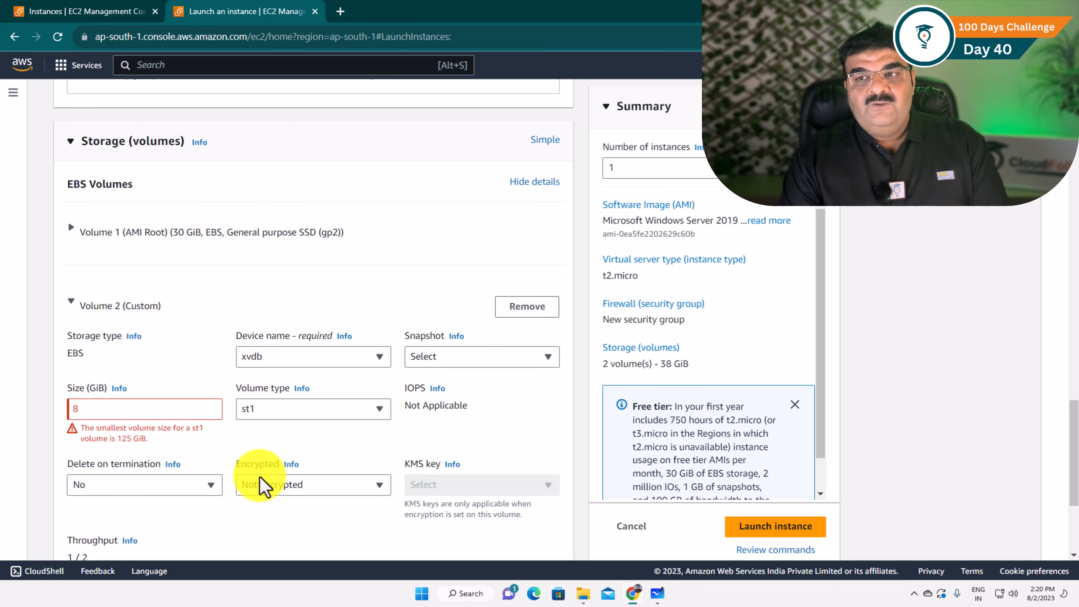
pyautogui.click(99, 12)
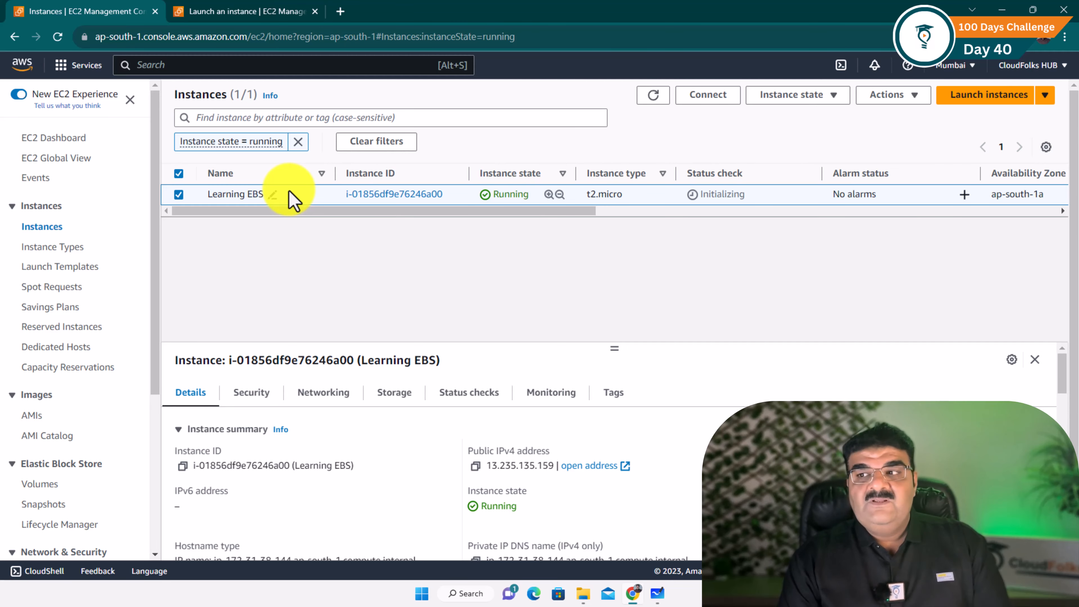
# Download and open the Learning EBS.rdp remote desktop file for the instance
pyautogui.click(697, 99)
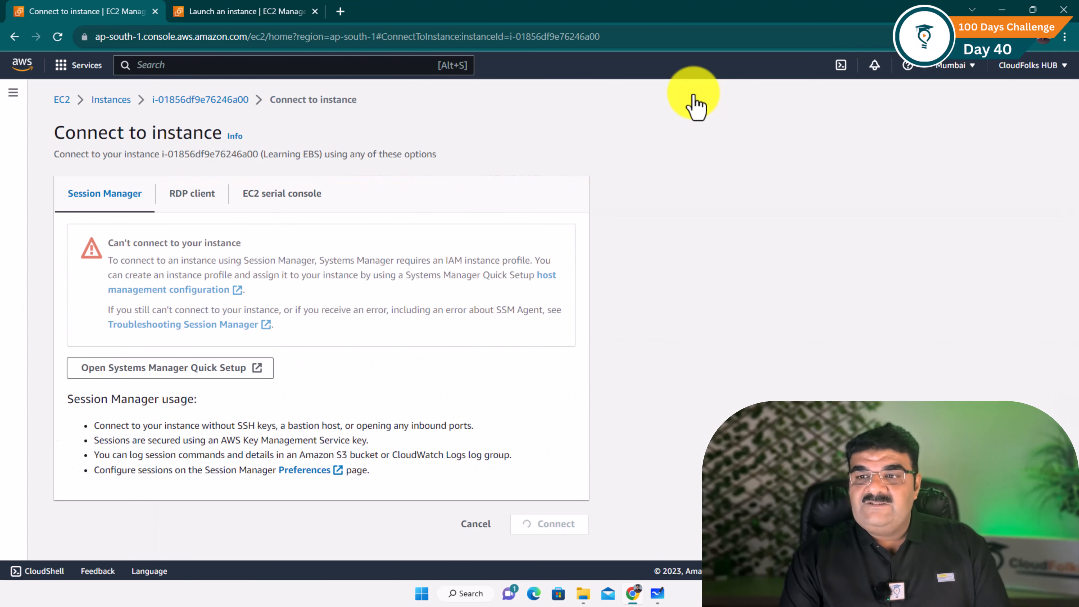
pyautogui.click(203, 205)
pyautogui.scroll(-3, 196, 308)
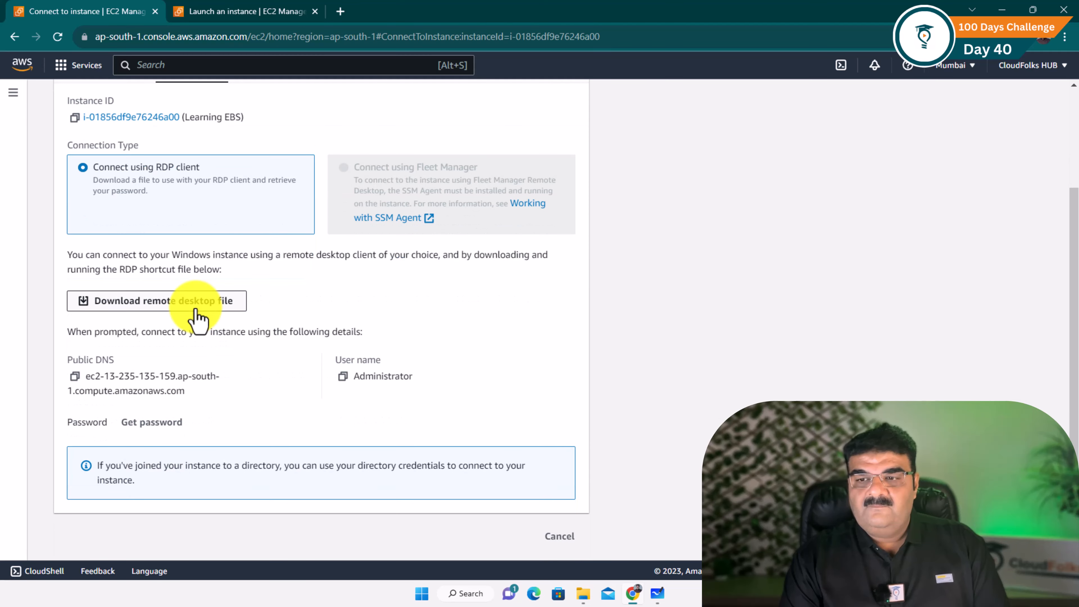
pyautogui.click(209, 307)
pyautogui.click(471, 283)
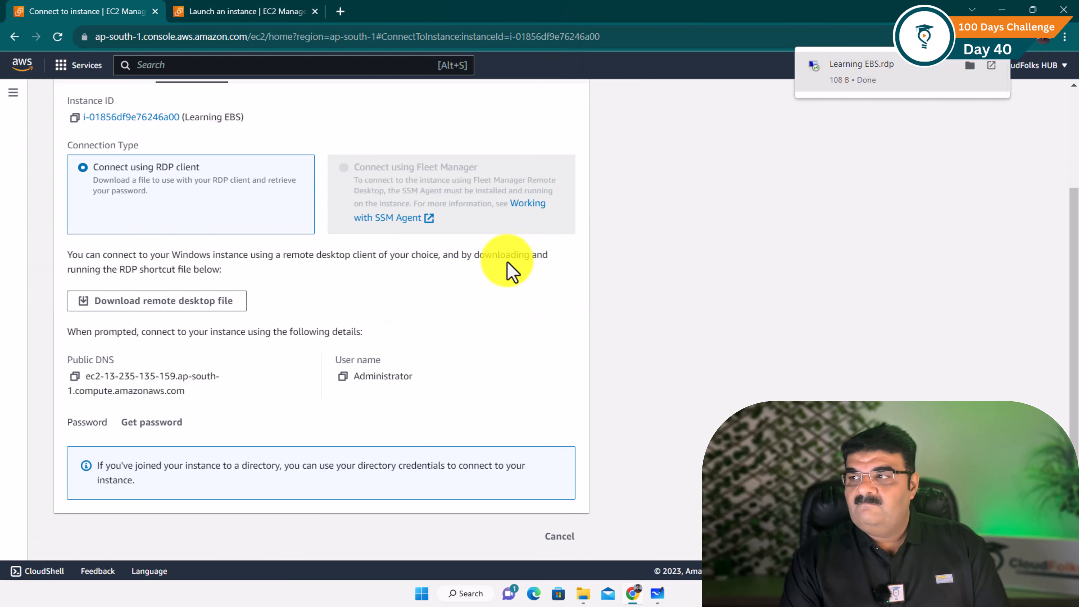
pyautogui.click(876, 83)
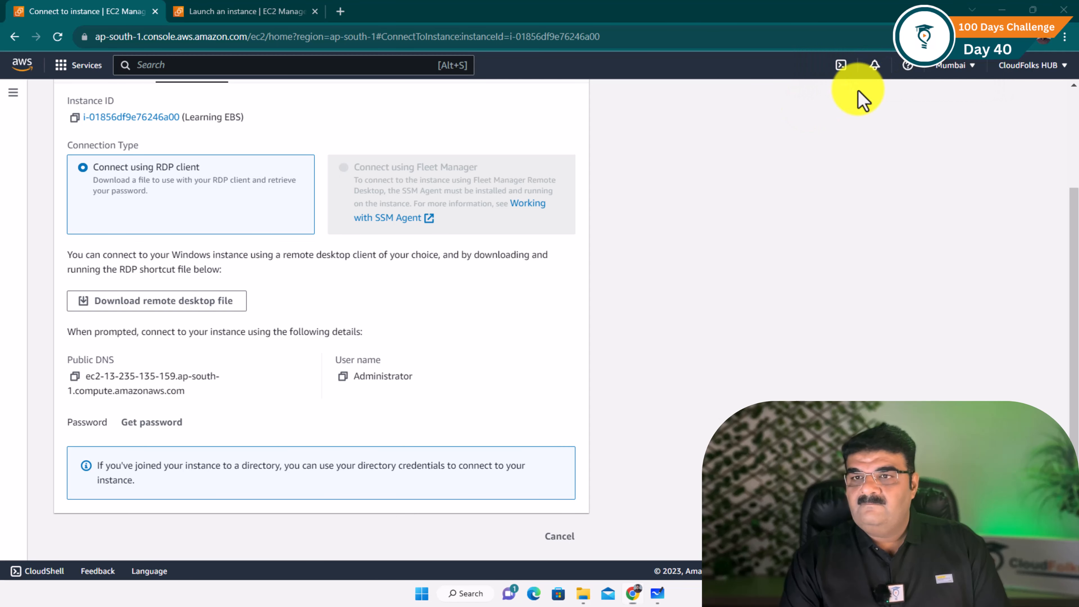
pyautogui.click(616, 356)
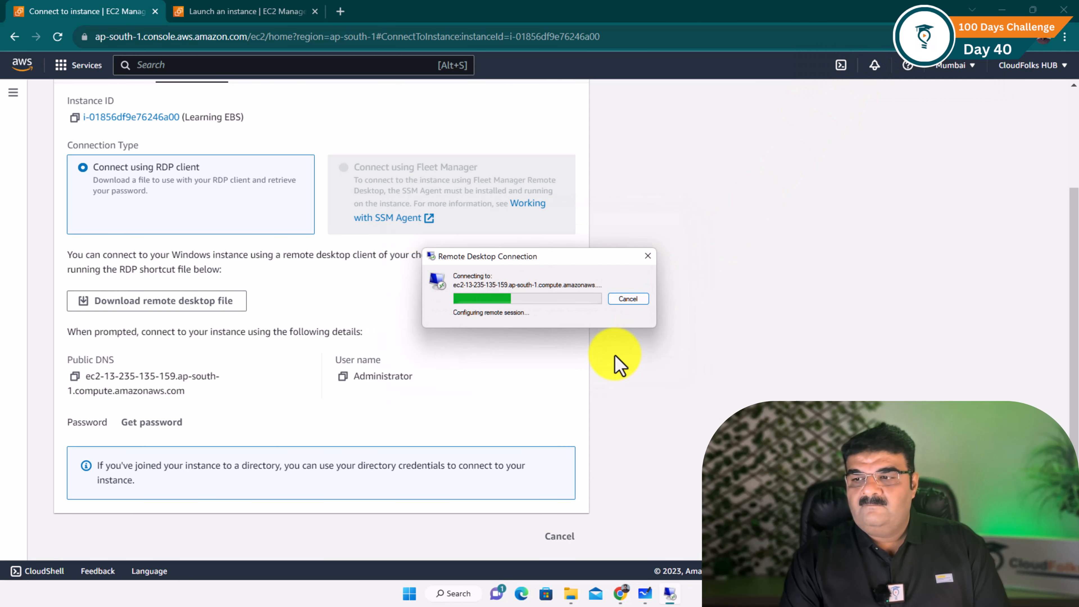
# Decrypt the instance's Administrator password using the CloudFolks_Key.pem key file
pyautogui.click(153, 422)
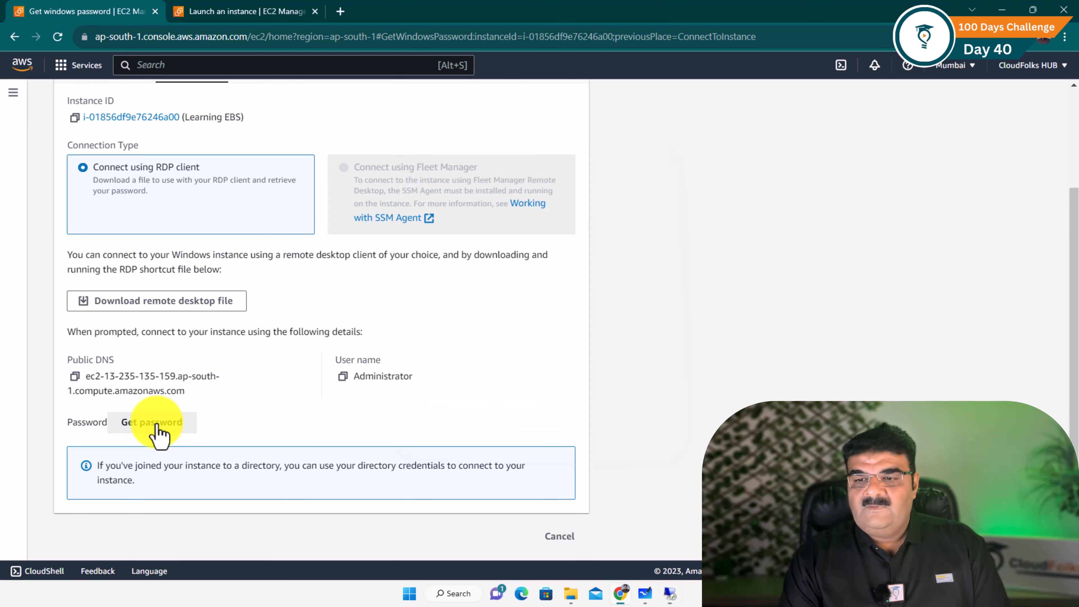
pyautogui.click(134, 314)
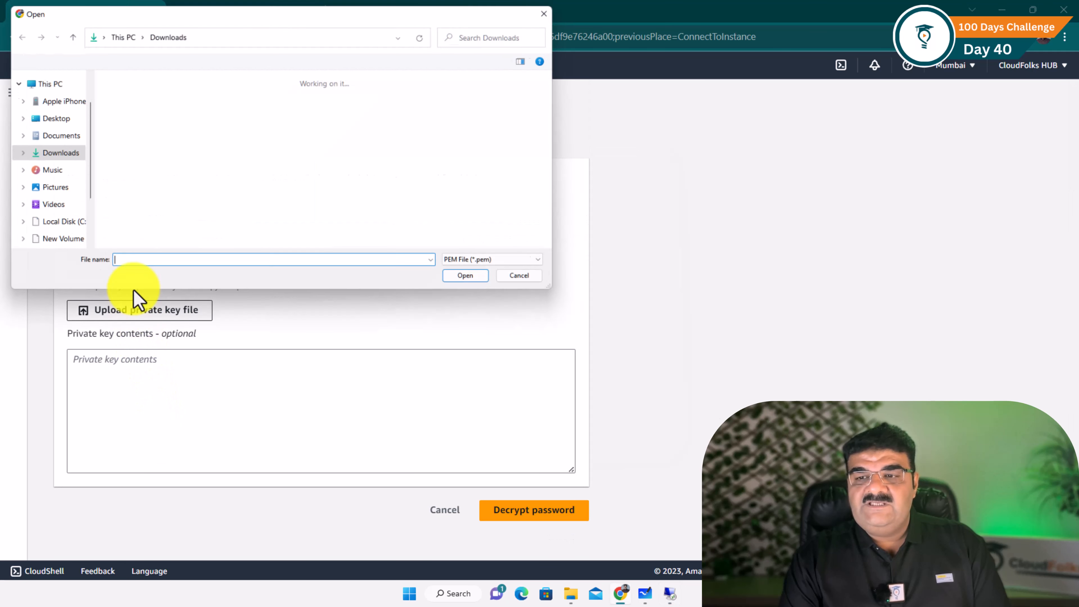
pyautogui.click(123, 123)
pyautogui.doubleClick(123, 123)
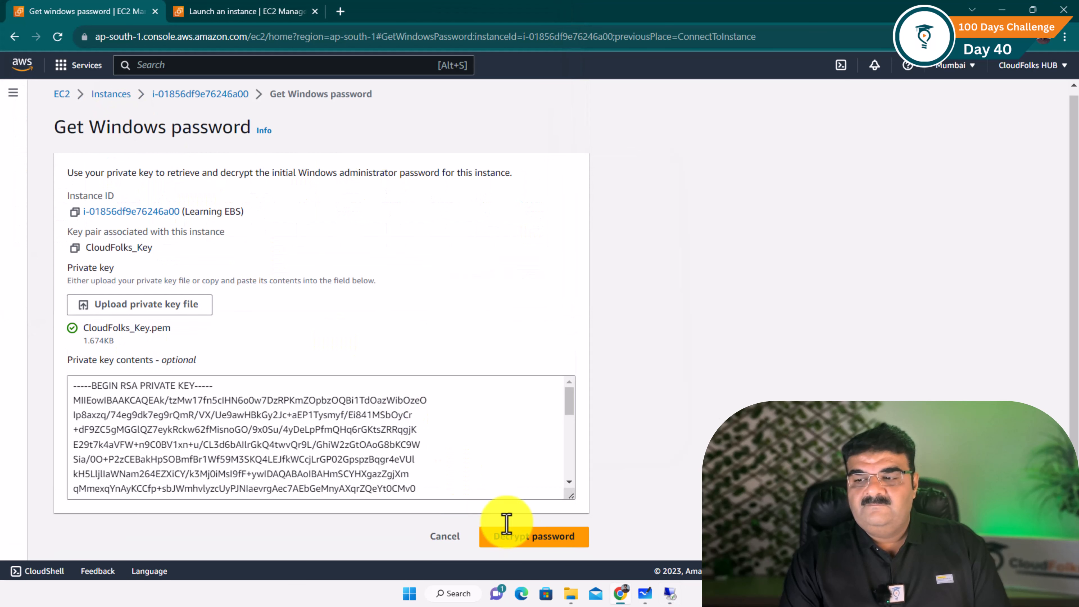
pyautogui.click(491, 513)
# Copy the decrypted password, paste it into the Remote Desktop credentials prompt and submit
pyautogui.scroll(-3, 395, 431)
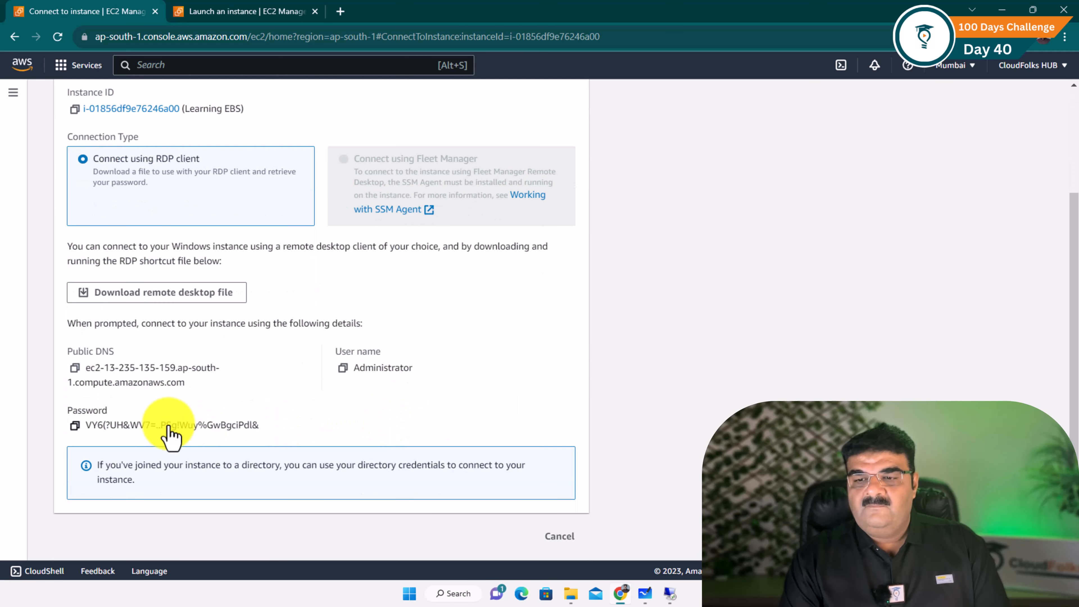
pyautogui.click(75, 425)
pyautogui.click(669, 593)
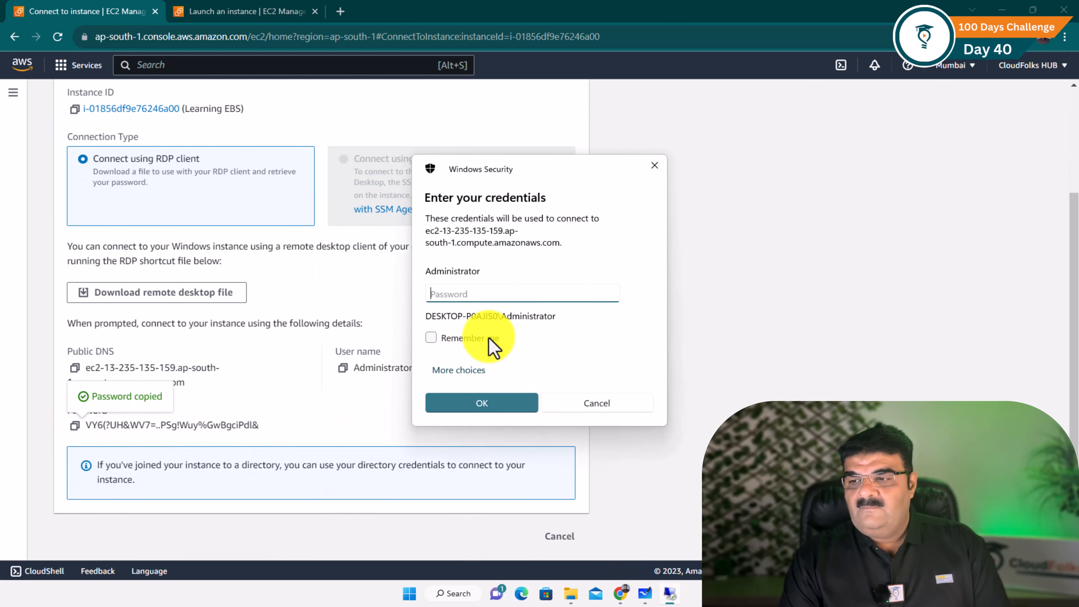
pyautogui.hotkey('ctrl', 'v')
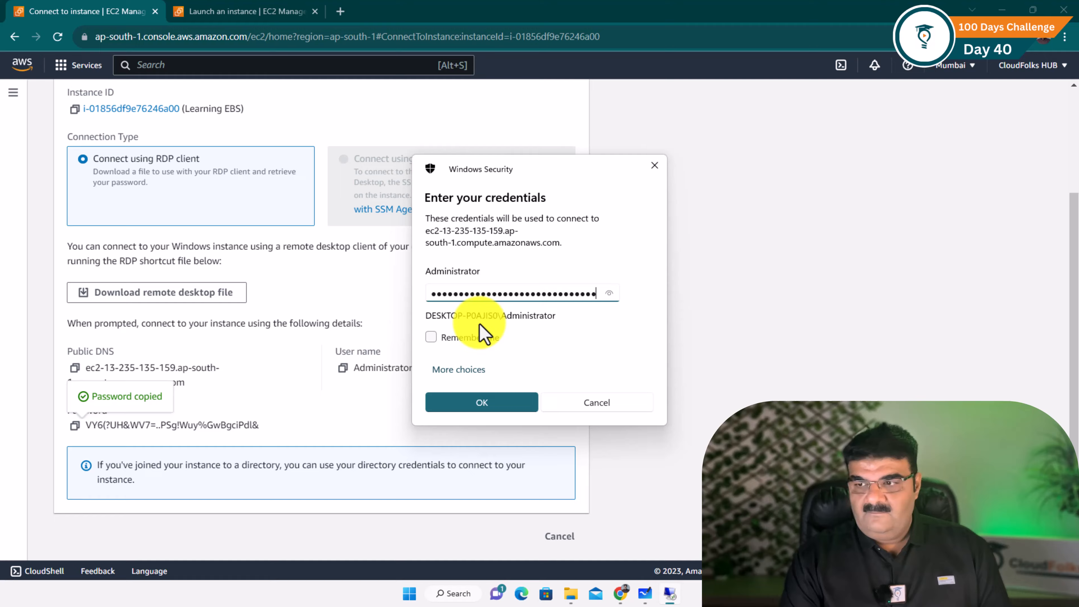
pyautogui.click(482, 403)
# Accept the server certificate, then minimize and restore the session to reach the Windows desktop
pyautogui.click(575, 387)
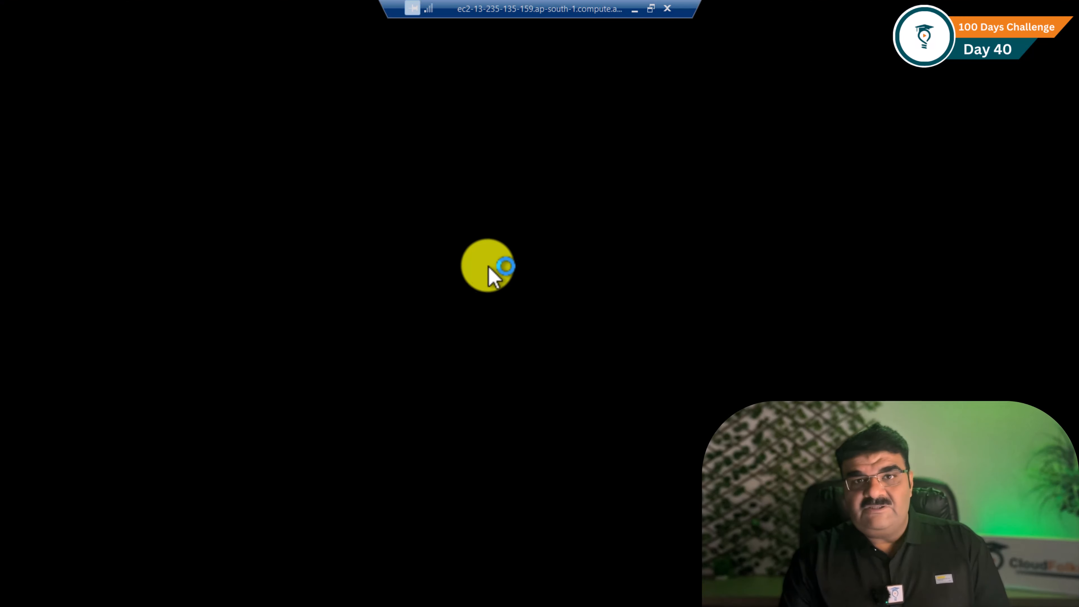
pyautogui.click(634, 12)
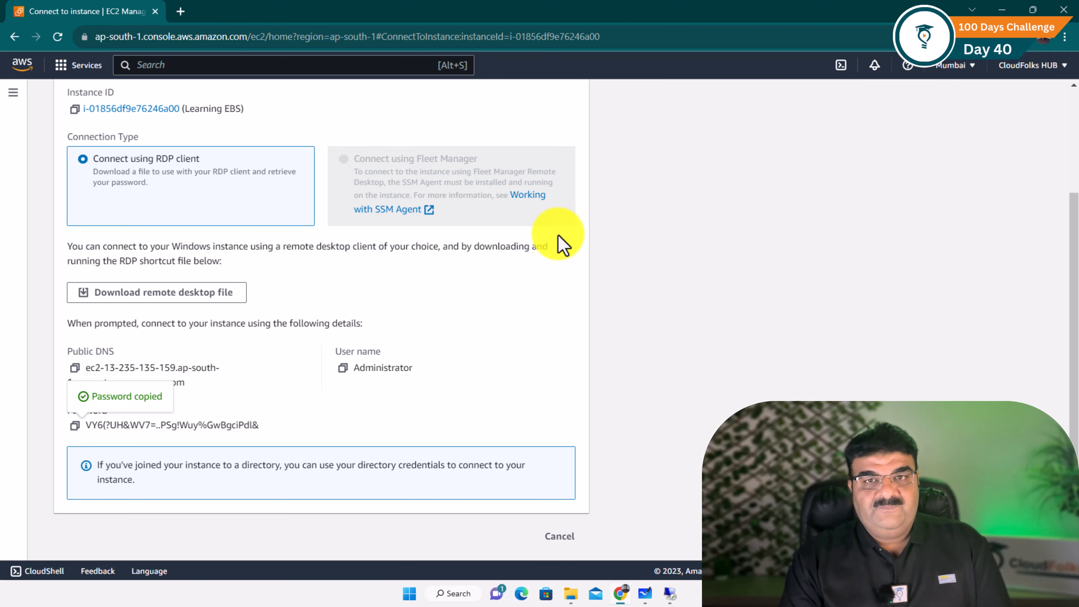
pyautogui.click(671, 595)
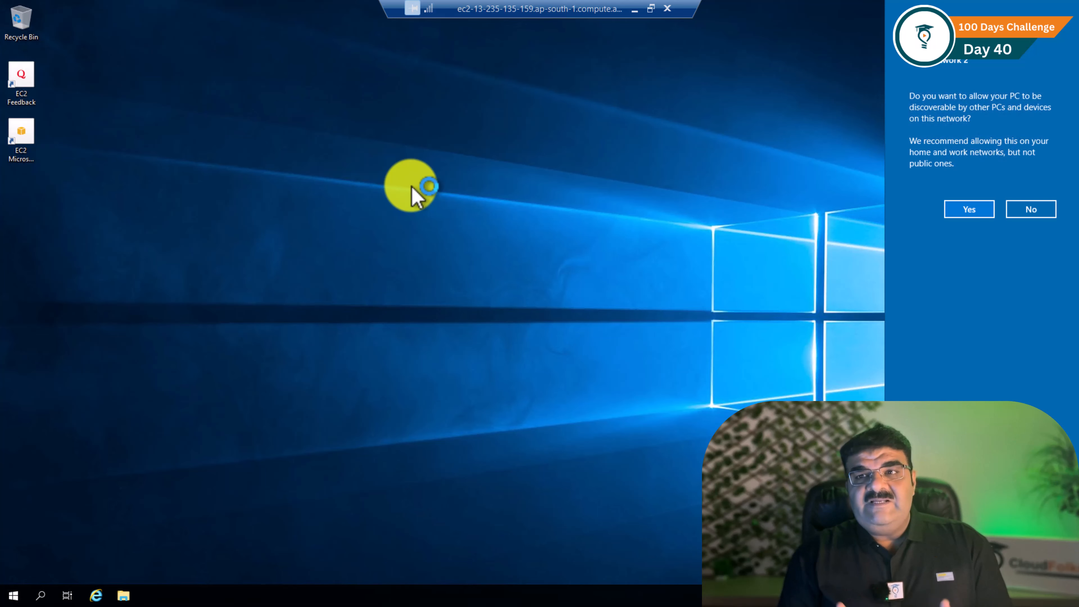
# Allow network discovery and open This PC maximized, showing only C: with 11.9 GB free of 29.9 GB
pyautogui.click(970, 210)
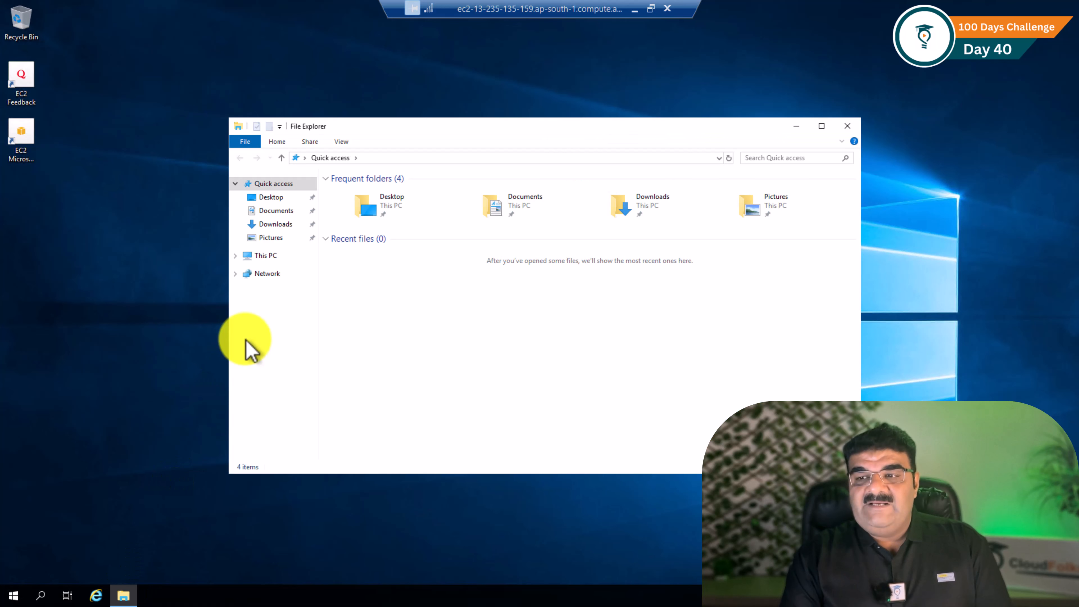
pyautogui.click(270, 257)
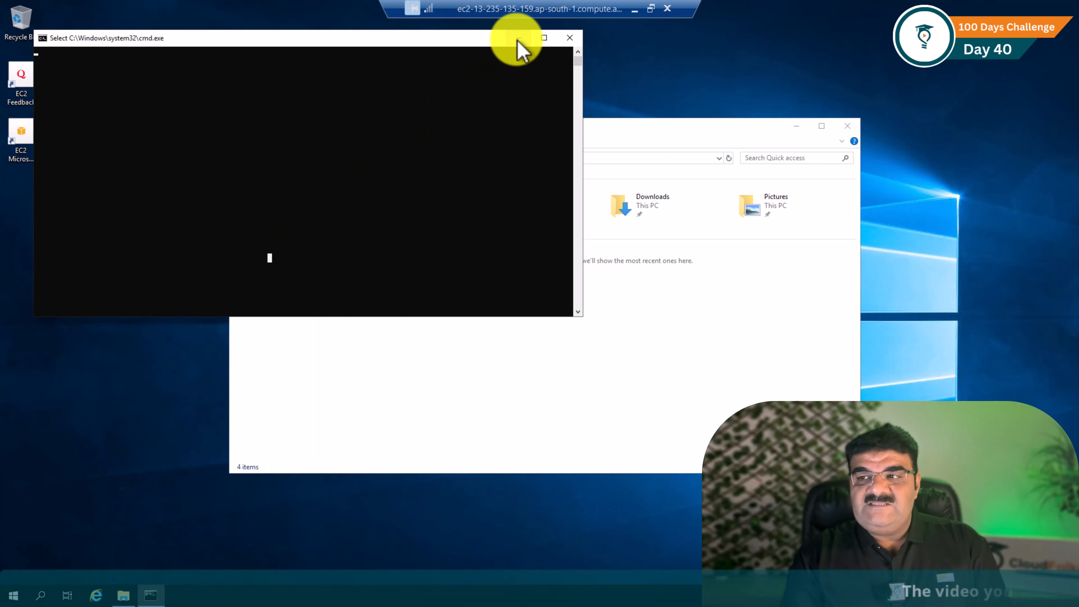
pyautogui.click(518, 38)
pyautogui.click(265, 257)
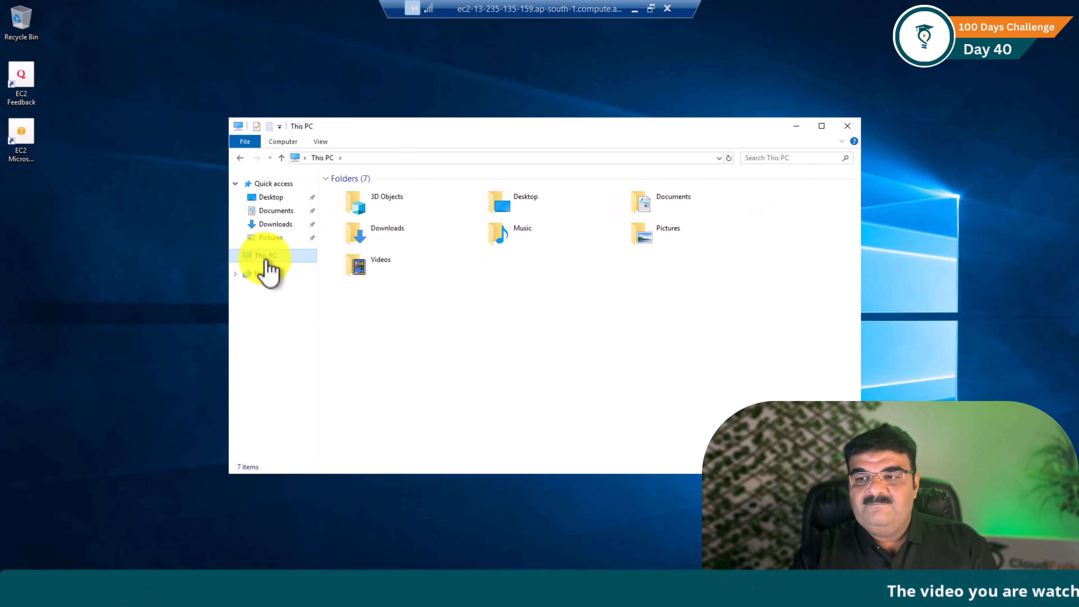
pyautogui.click(821, 126)
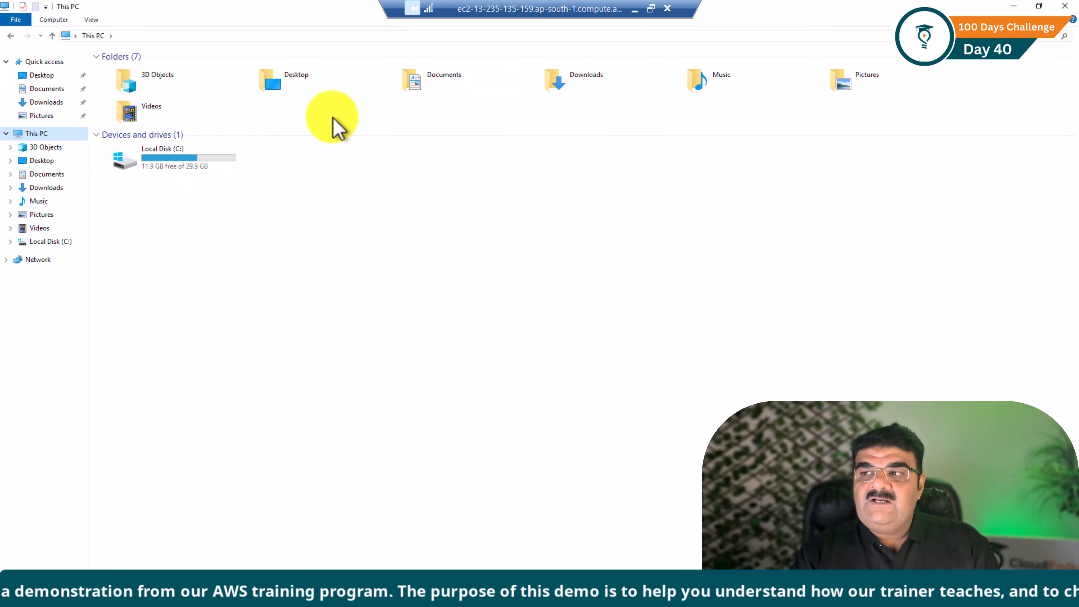
pyautogui.click(635, 10)
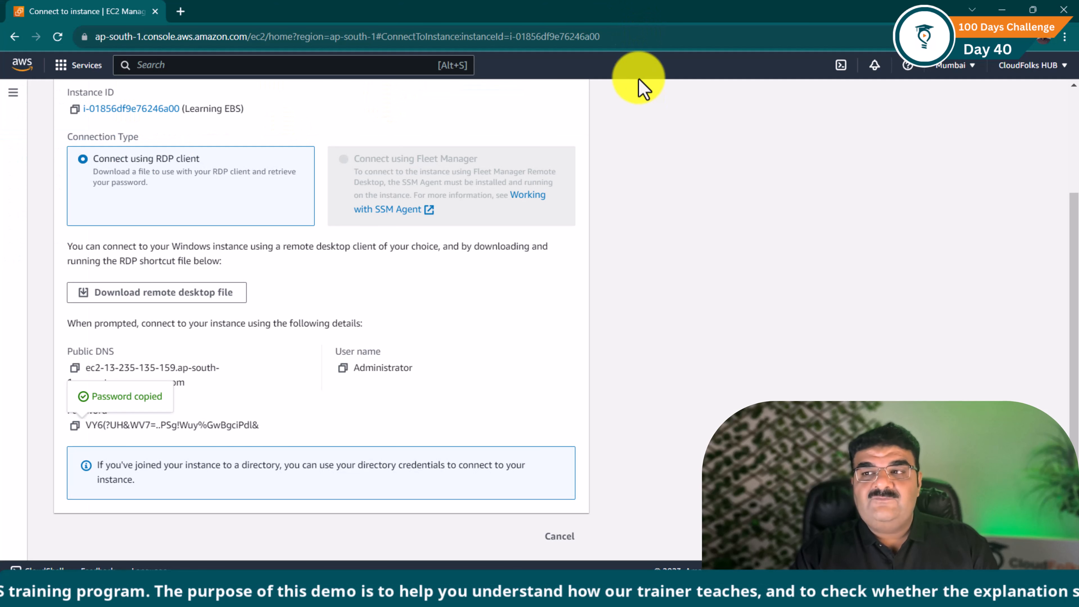
pyautogui.click(677, 595)
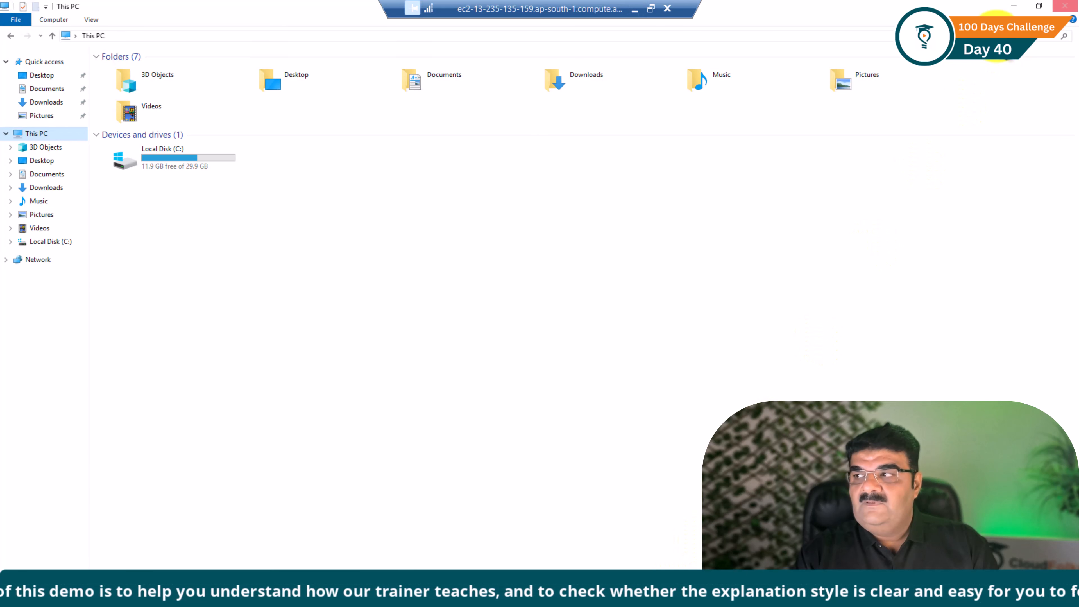
# Close the This PC window and launch Server Manager from the Start menu
pyautogui.click(1065, 6)
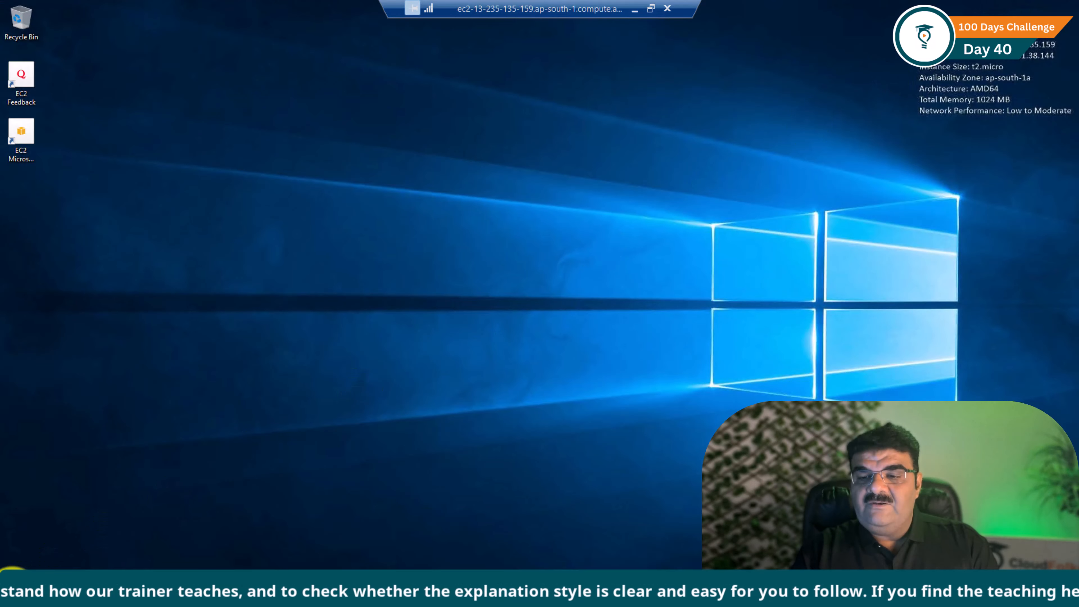
pyautogui.press('super')
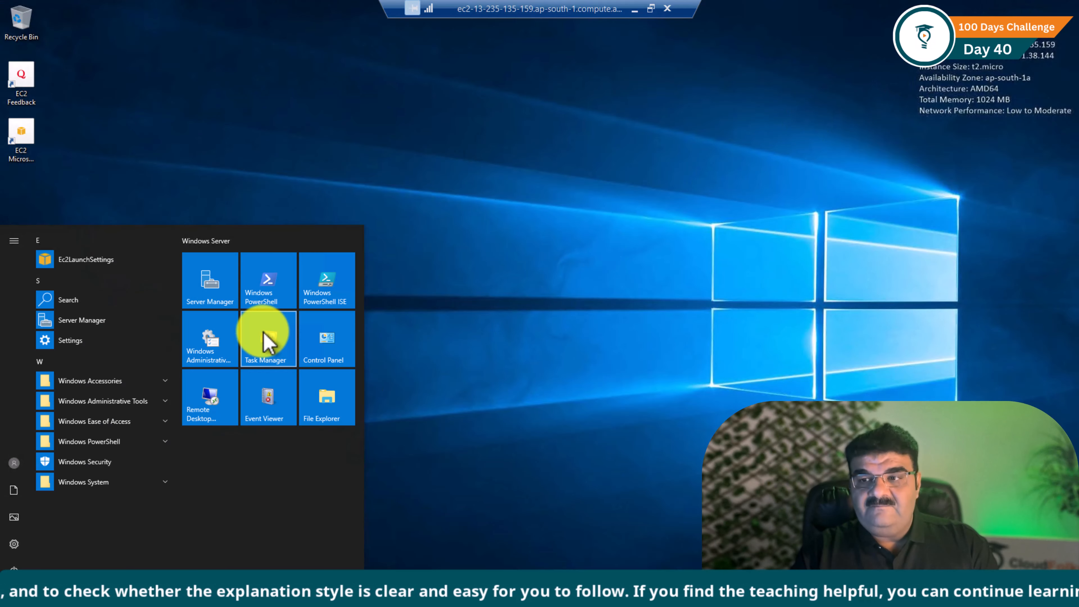
pyautogui.click(215, 294)
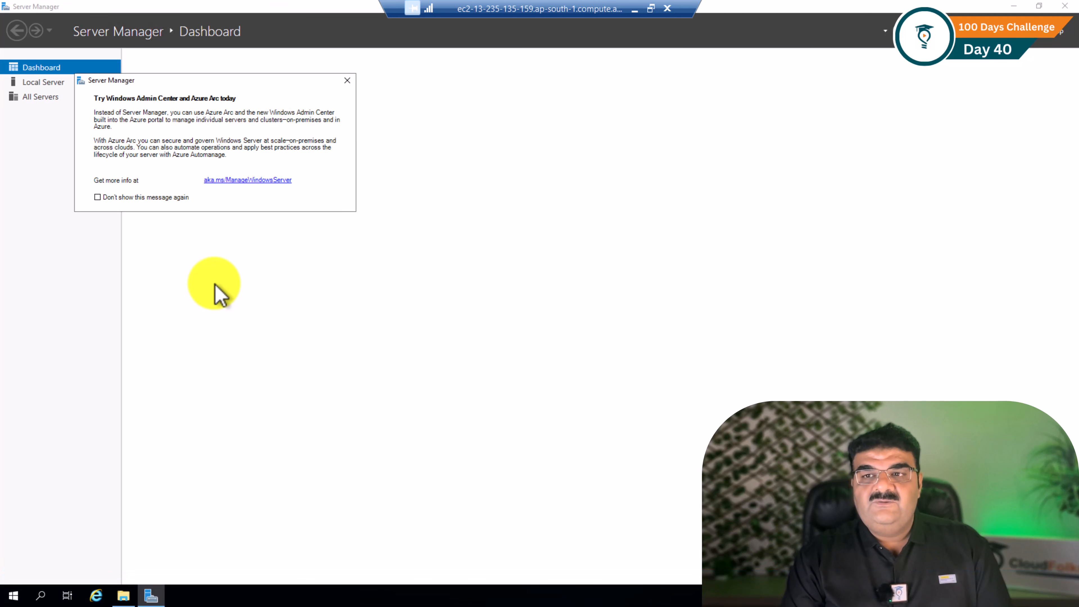
# Dismiss the Windows Admin Center popup and open Computer Management from Server Manager's Tools
pyautogui.click(347, 81)
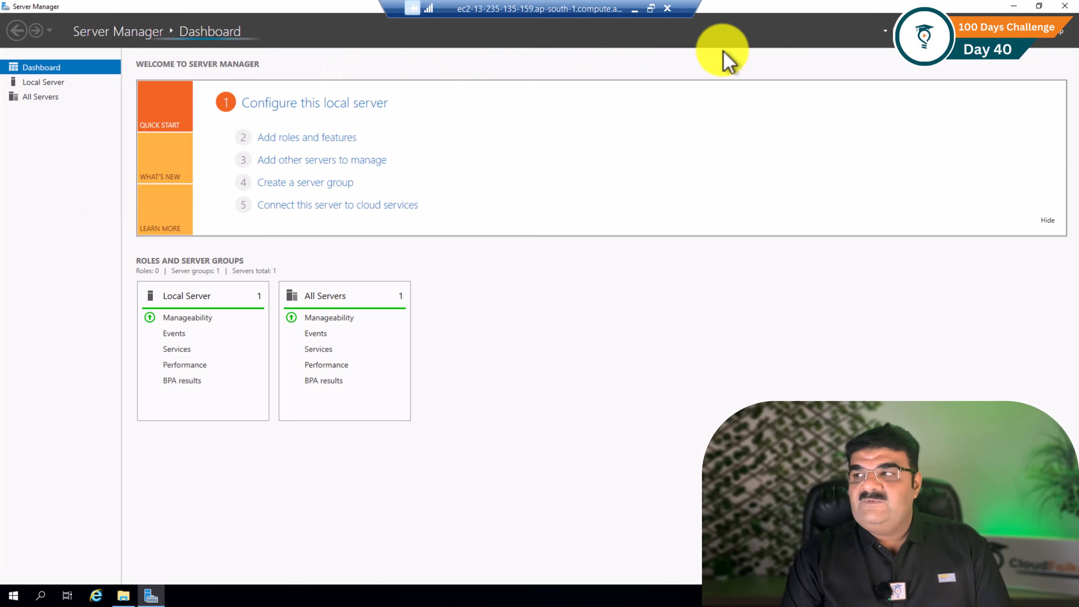
pyautogui.click(992, 31)
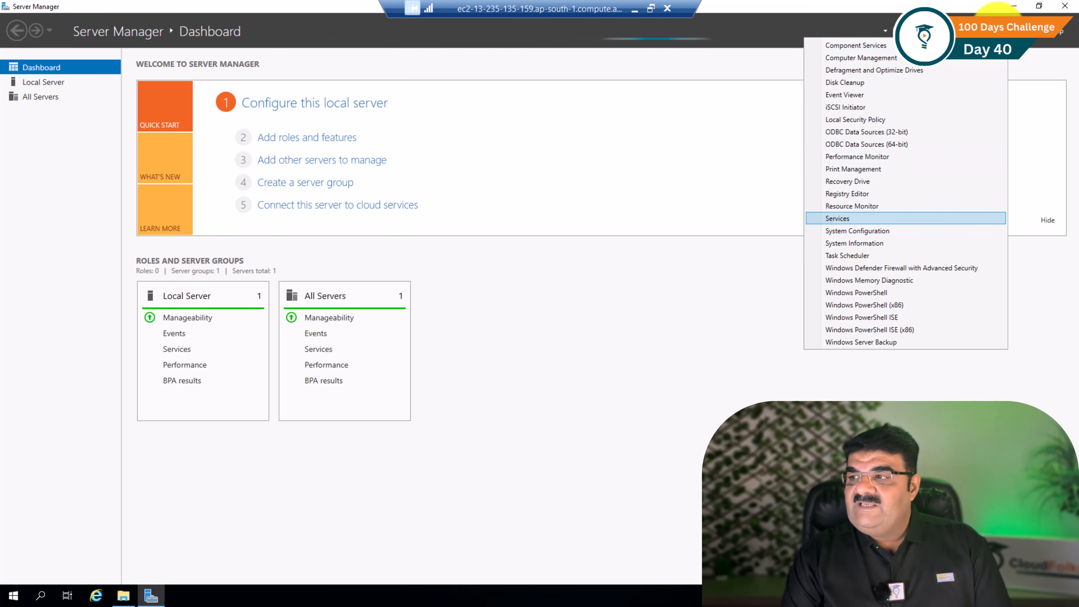
pyautogui.click(859, 58)
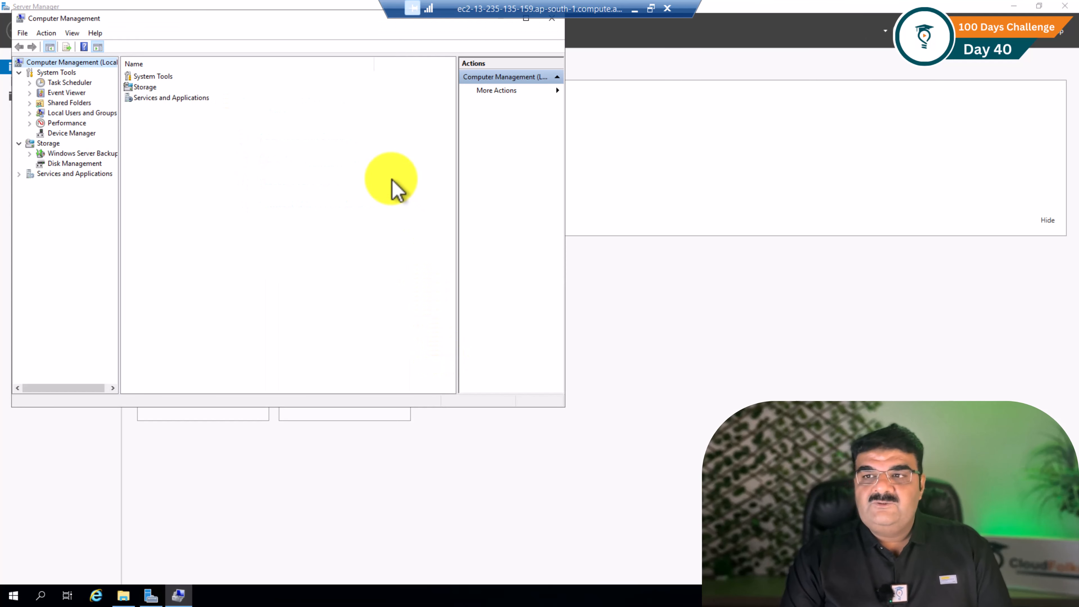
# Maximize Computer Management, view Disk 0 (30 GB NTFS C:) in Disk Management, and bring up Run
pyautogui.moveTo(348, 19); pyautogui.dragTo(422, 66)
pyautogui.click(595, 65)
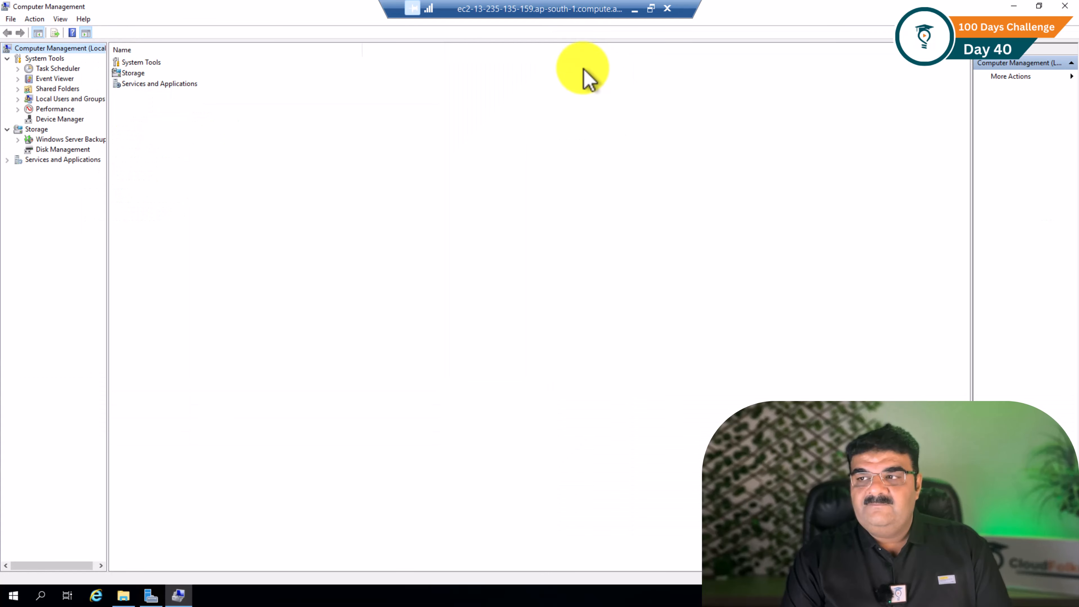
pyautogui.click(70, 151)
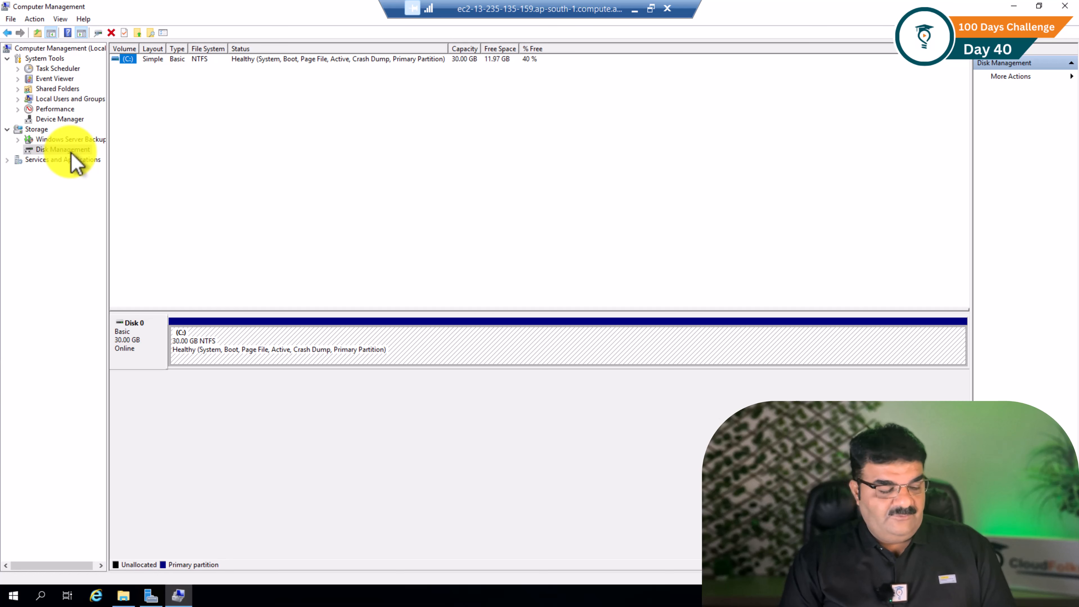
pyautogui.press('super+r')
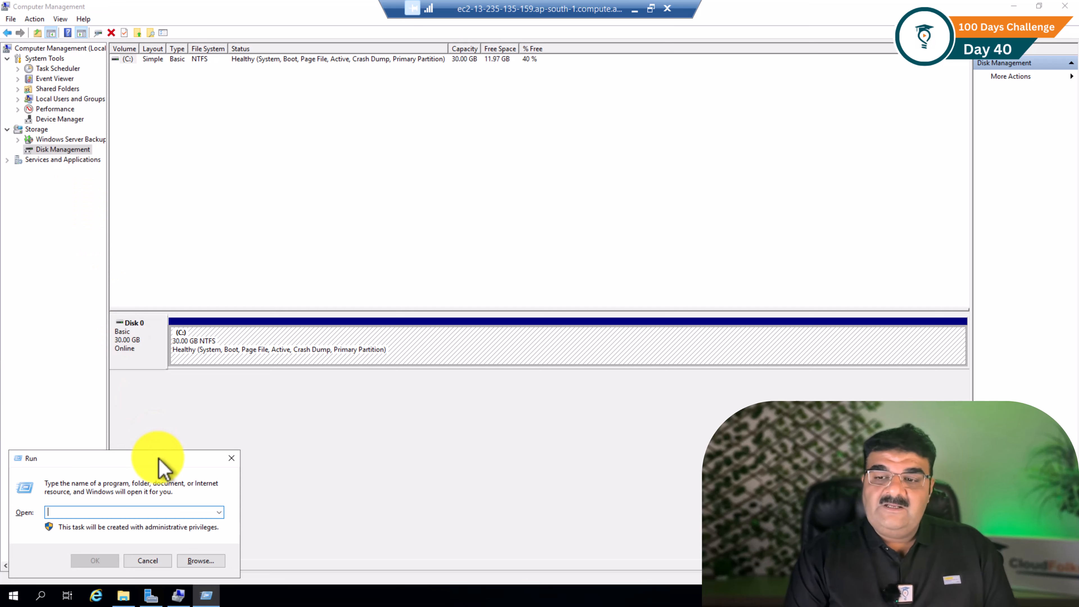
# Launch diskmgmt.msc from the Run box, then close the standalone Disk Management window
pyautogui.moveTo(159, 460); pyautogui.dragTo(554, 182)
pyautogui.write('diskmgmt.msc')
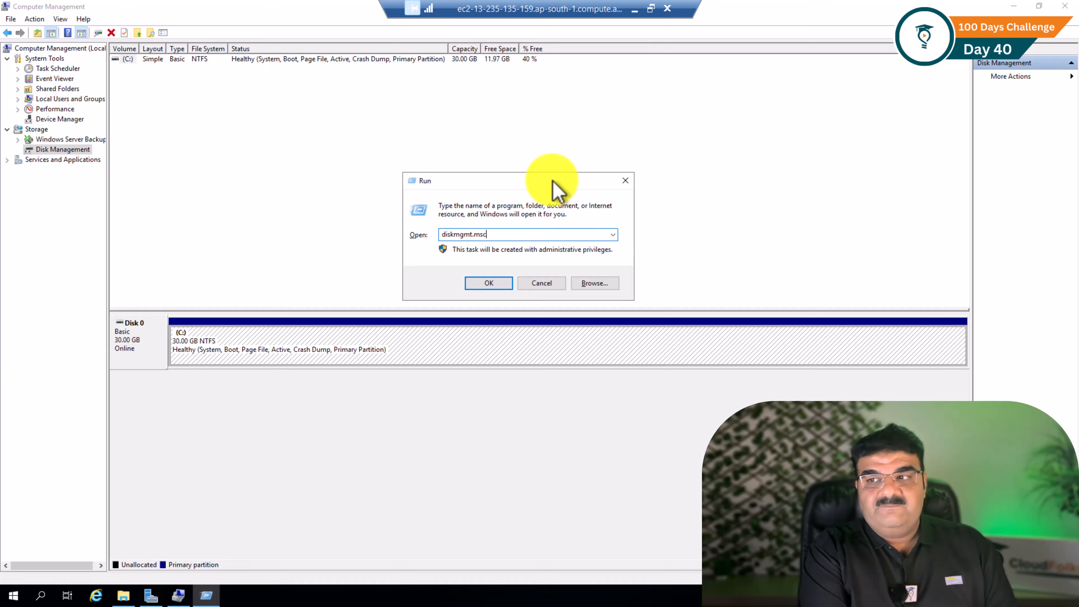
pyautogui.press('Return')
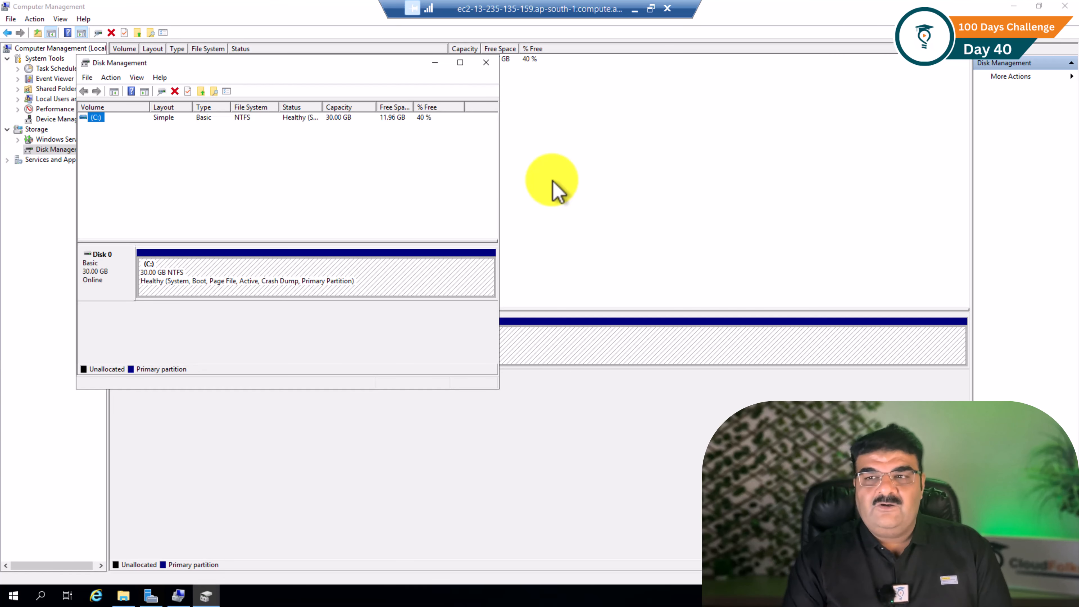
pyautogui.moveTo(383, 62); pyautogui.dragTo(472, 120)
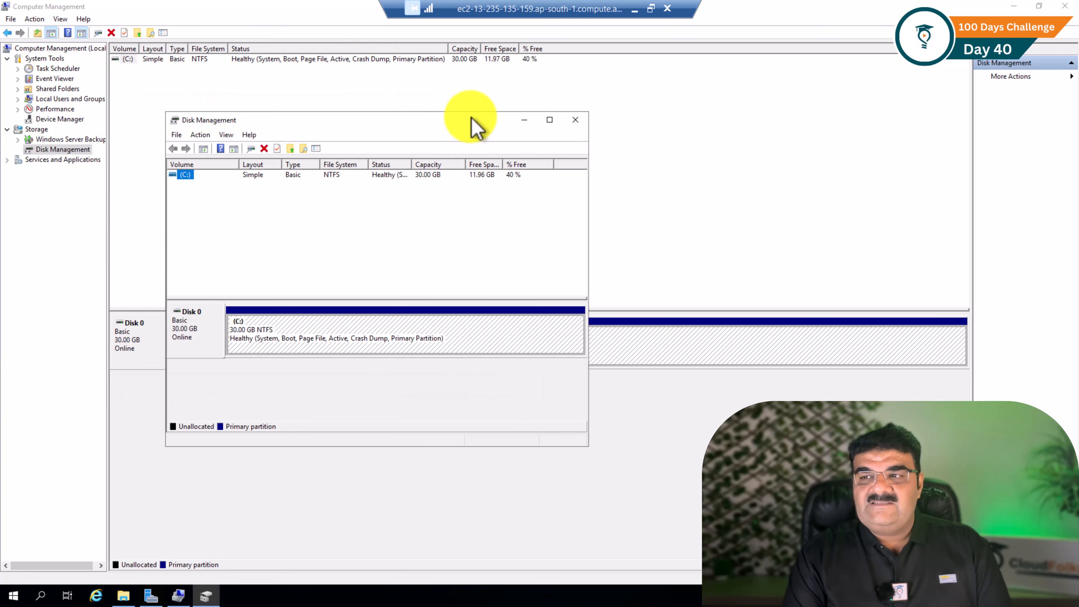
pyautogui.click(577, 121)
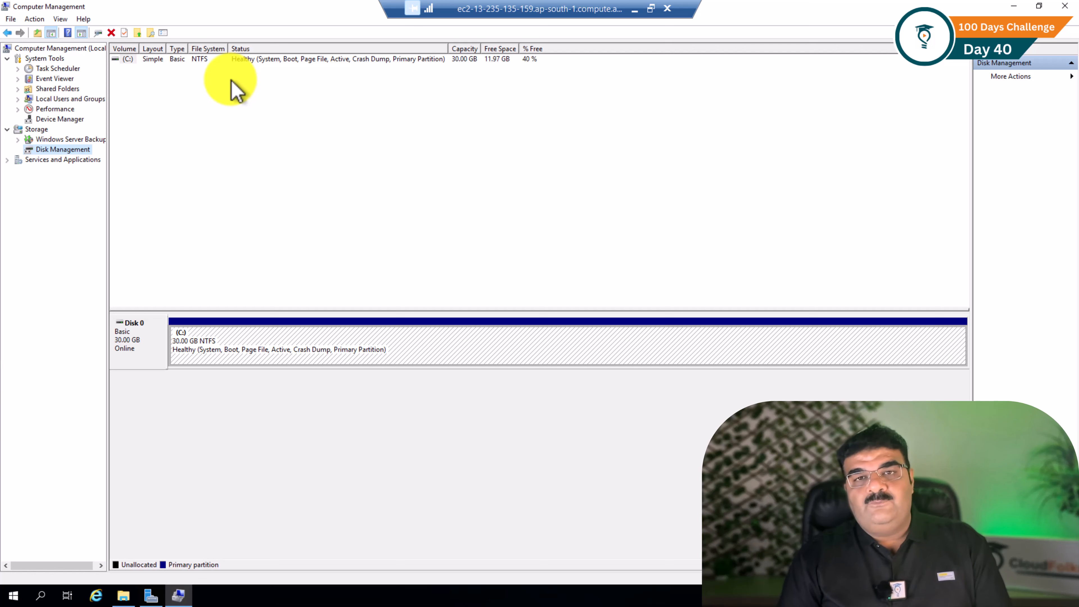
# Back in the AWS console, cancel the connect page and list EBS volumes, showing one 30 GiB gp2 volume
pyautogui.click(634, 11)
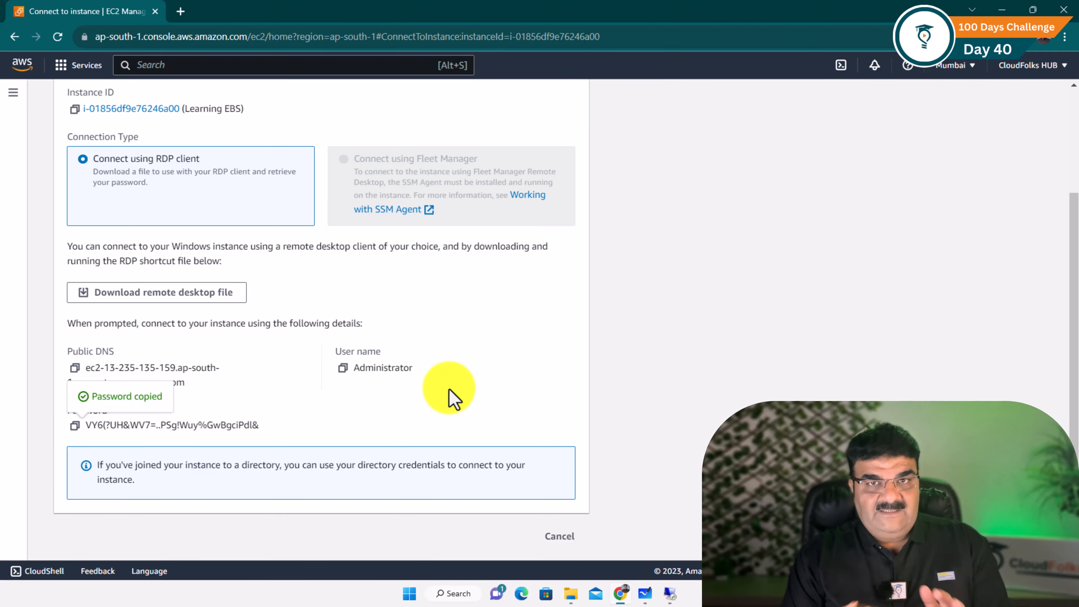
pyautogui.click(547, 537)
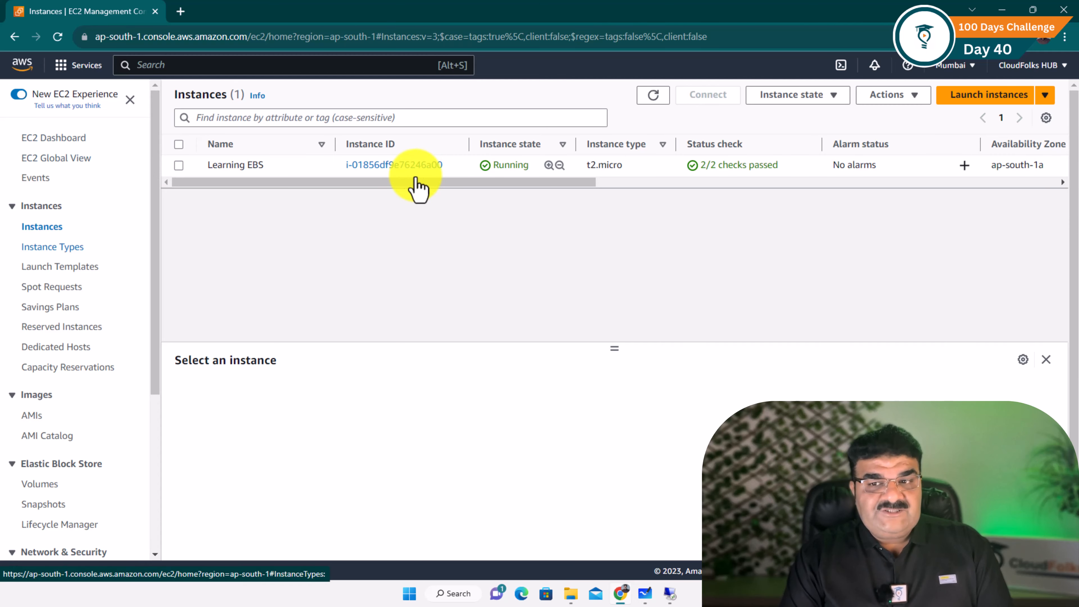
pyautogui.moveTo(155, 208); pyautogui.dragTo(164, 301)
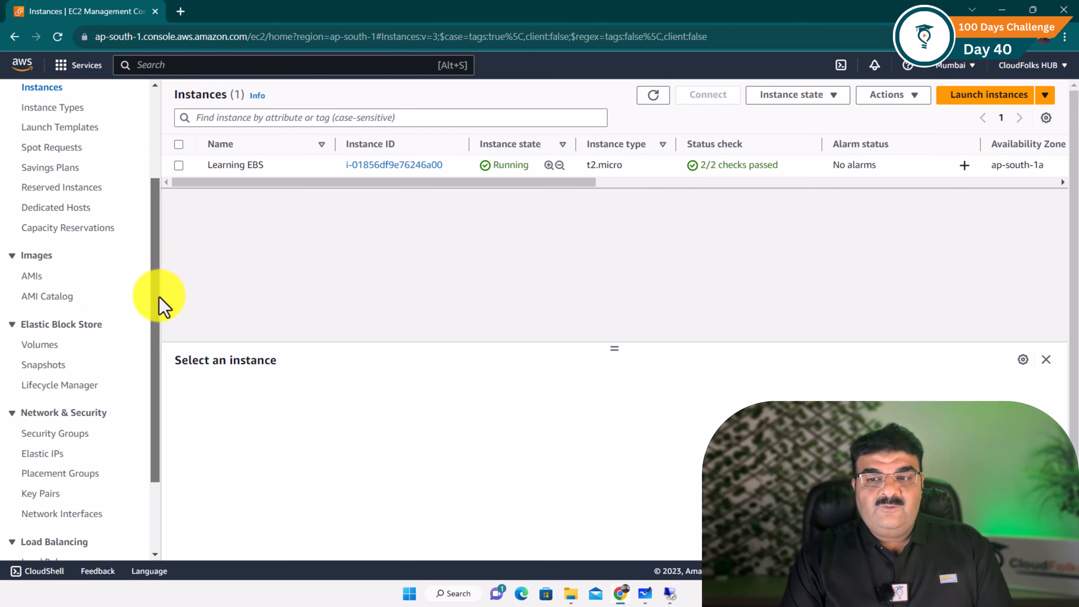
pyautogui.click(39, 347)
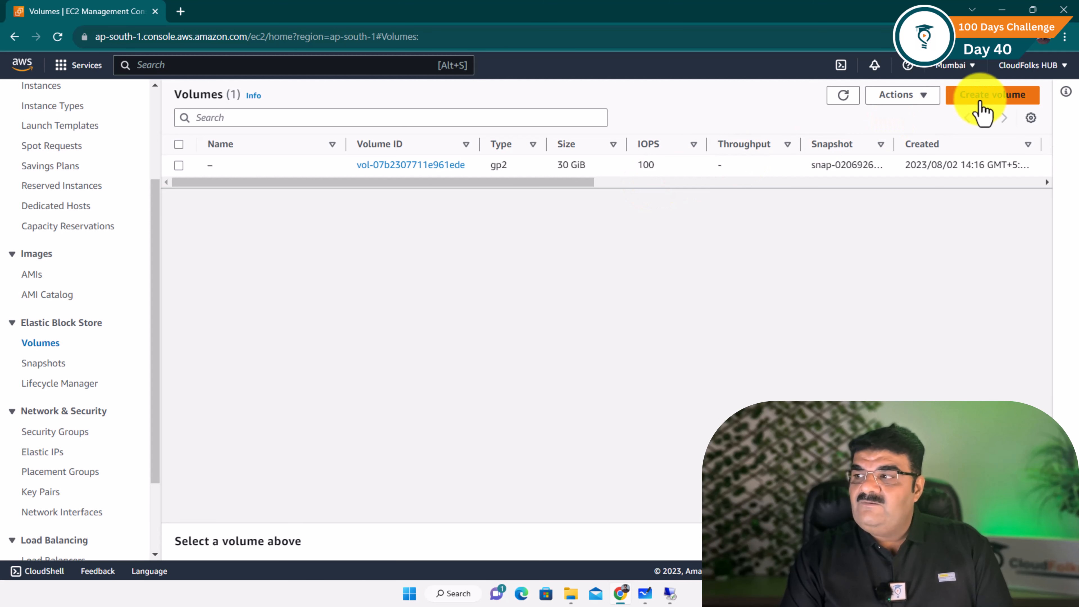
# Start a new gp2 volume and change its size from 100 to 15 GiB
pyautogui.click(979, 101)
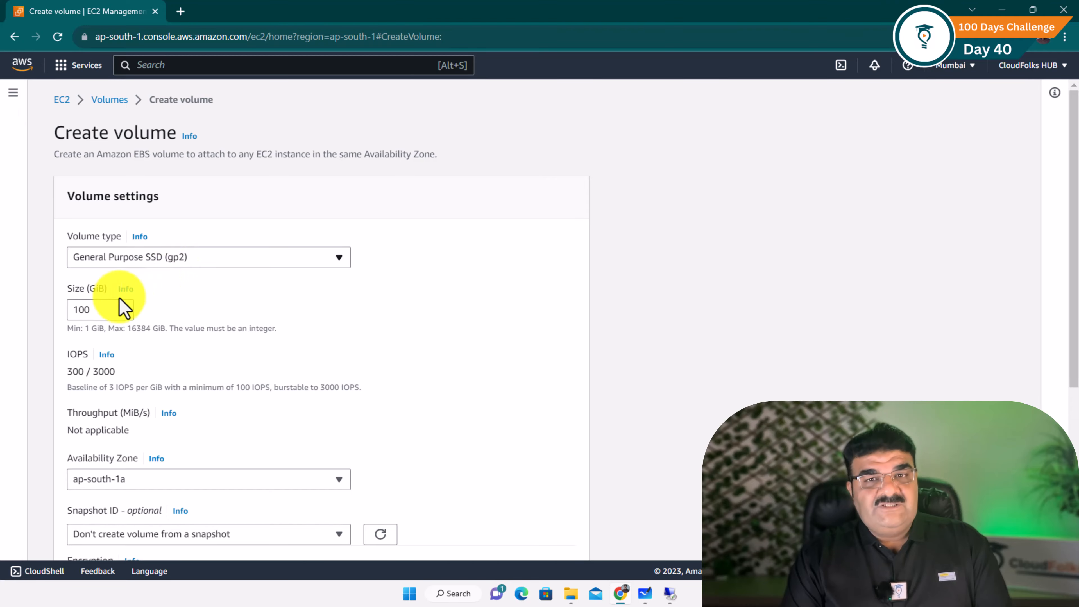
pyautogui.moveTo(91, 309); pyautogui.dragTo(64, 321)
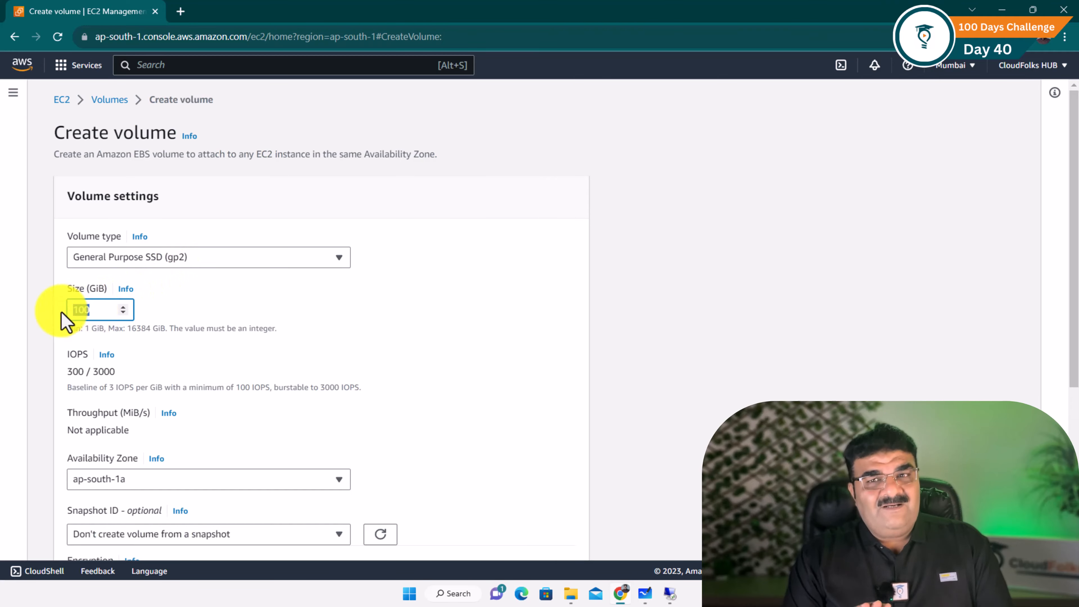
pyautogui.write('15')
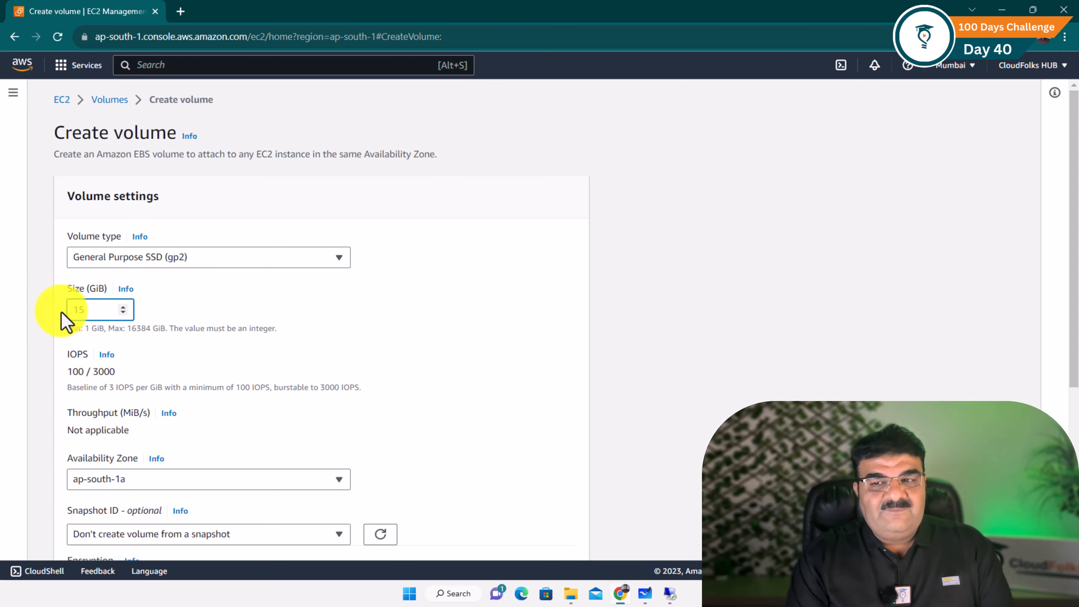
pyautogui.scroll(-4, 150, 349)
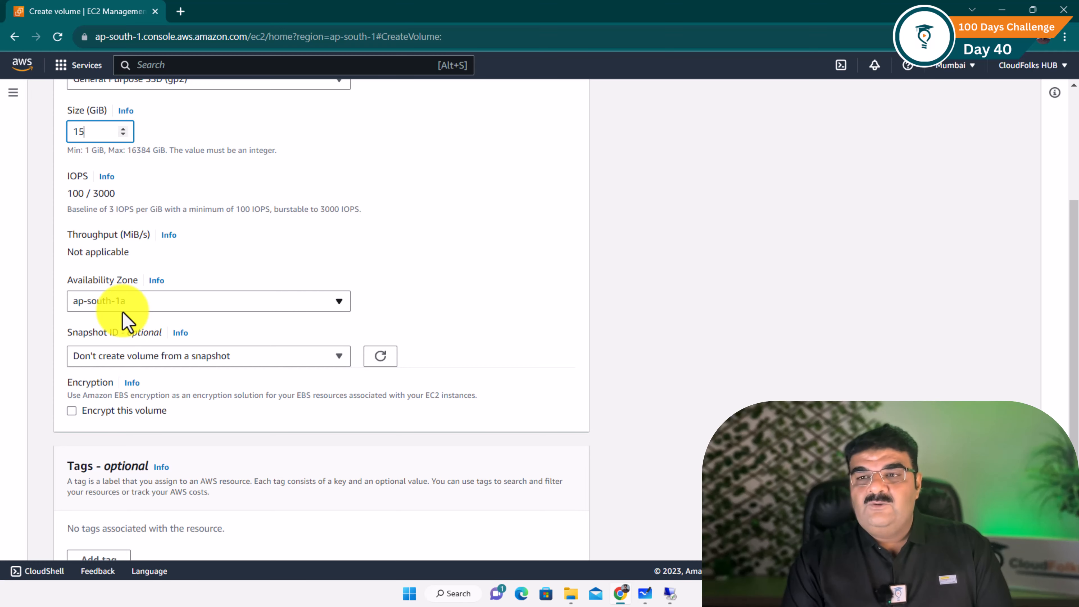
pyautogui.scroll(4, 123, 319)
# In a second EC2 tab, confirm the running Learning EBS instance is in ap-south-1a
pyautogui.rightClick(61, 100)
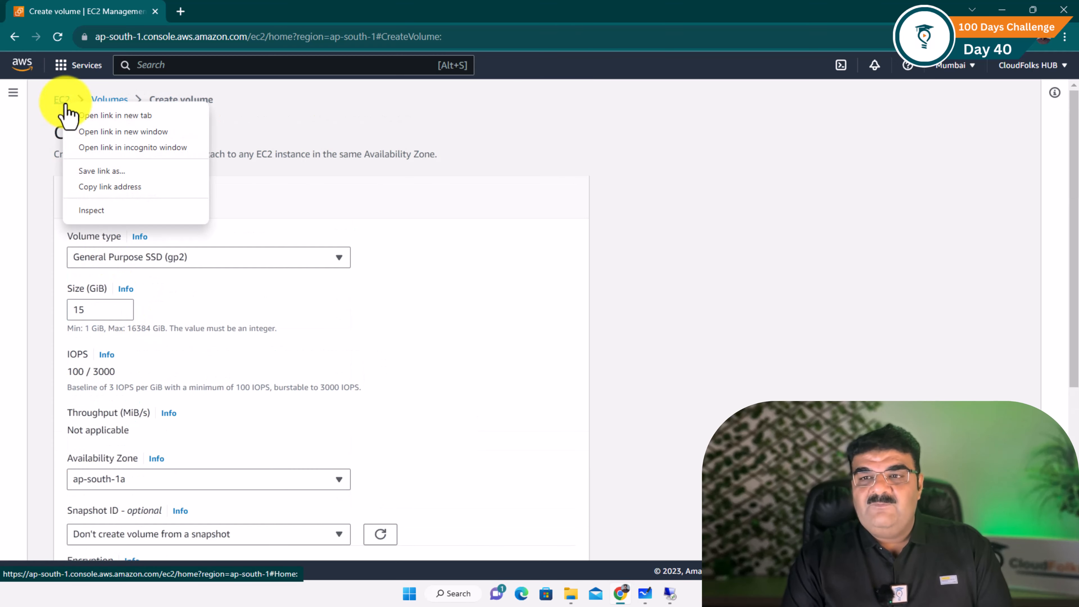
pyautogui.click(93, 112)
pyautogui.click(224, 12)
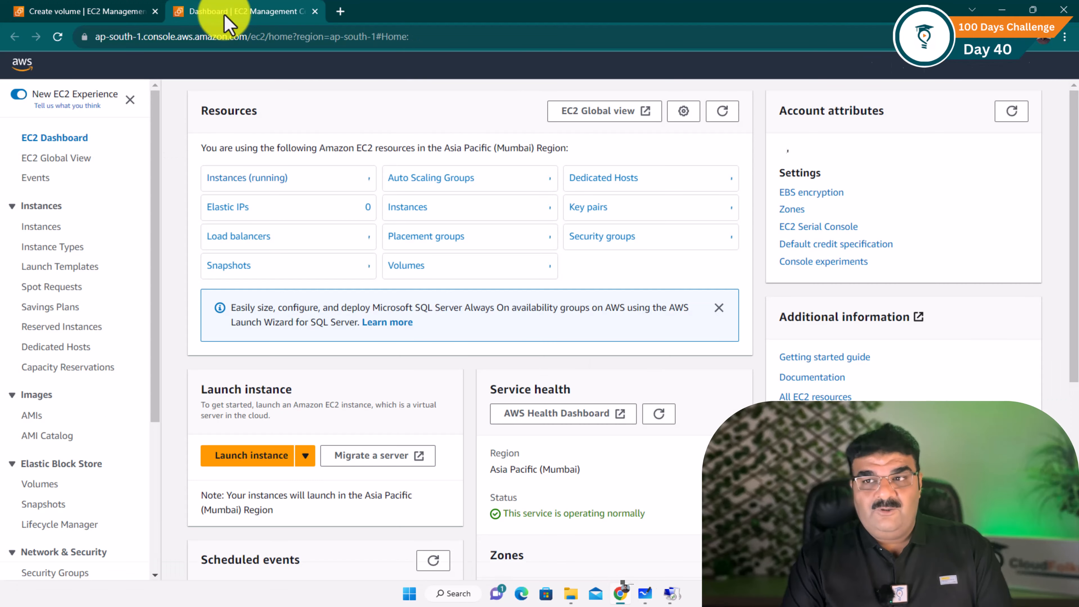
pyautogui.click(243, 183)
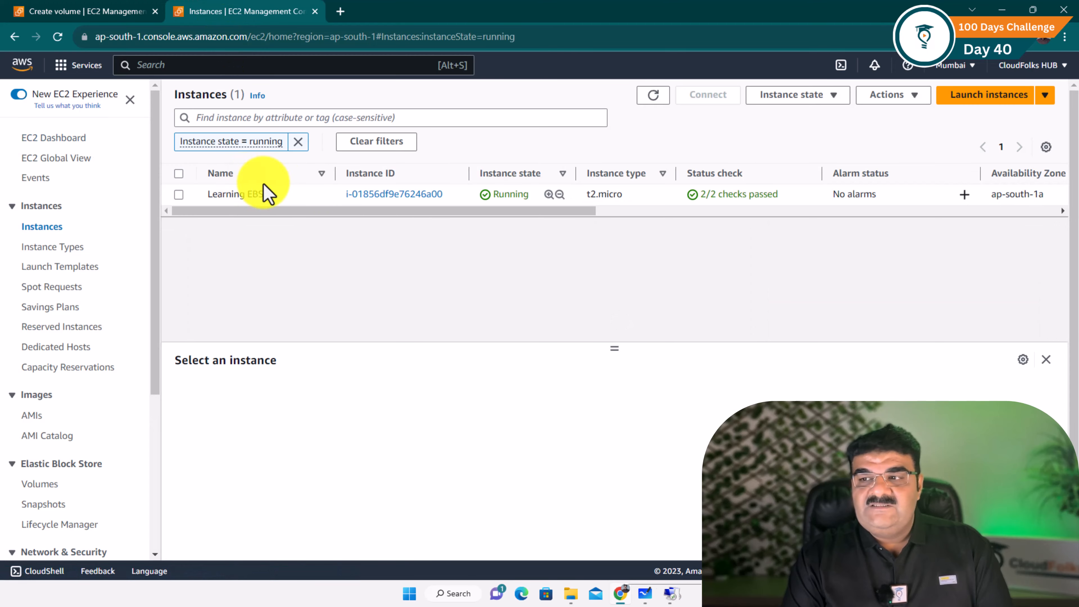
pyautogui.moveTo(479, 215); pyautogui.dragTo(655, 226)
pyautogui.moveTo(616, 195); pyautogui.dragTo(671, 204)
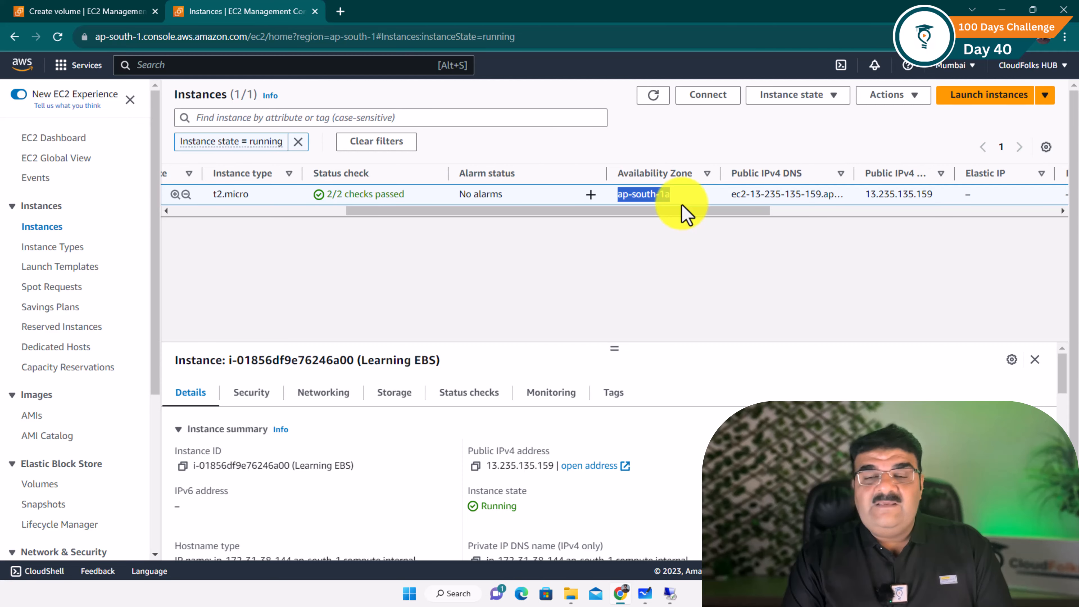
pyautogui.click(96, 15)
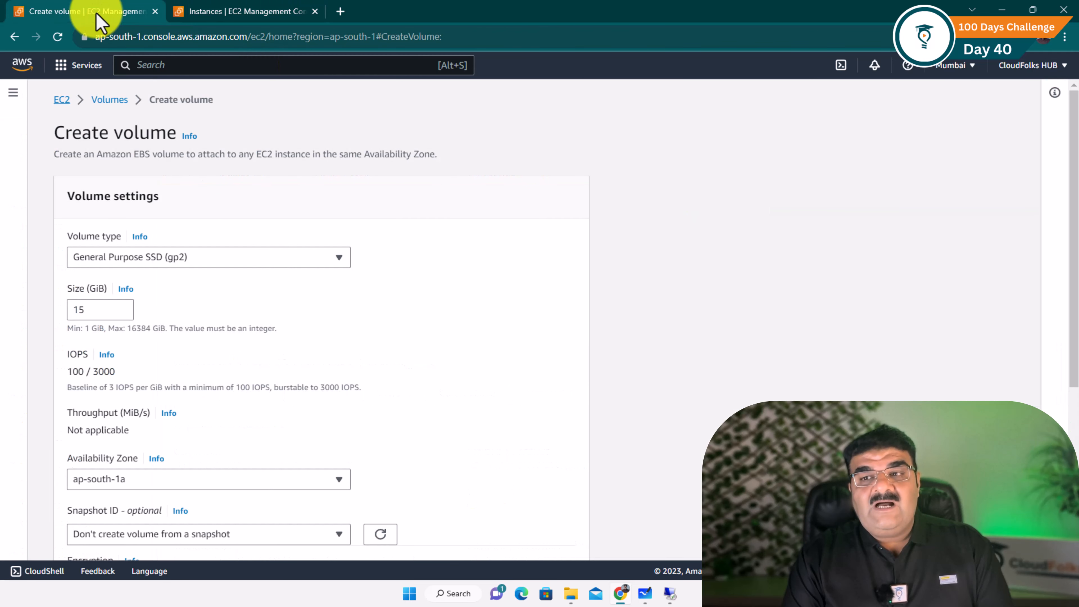
pyautogui.scroll(-4, 97, 15)
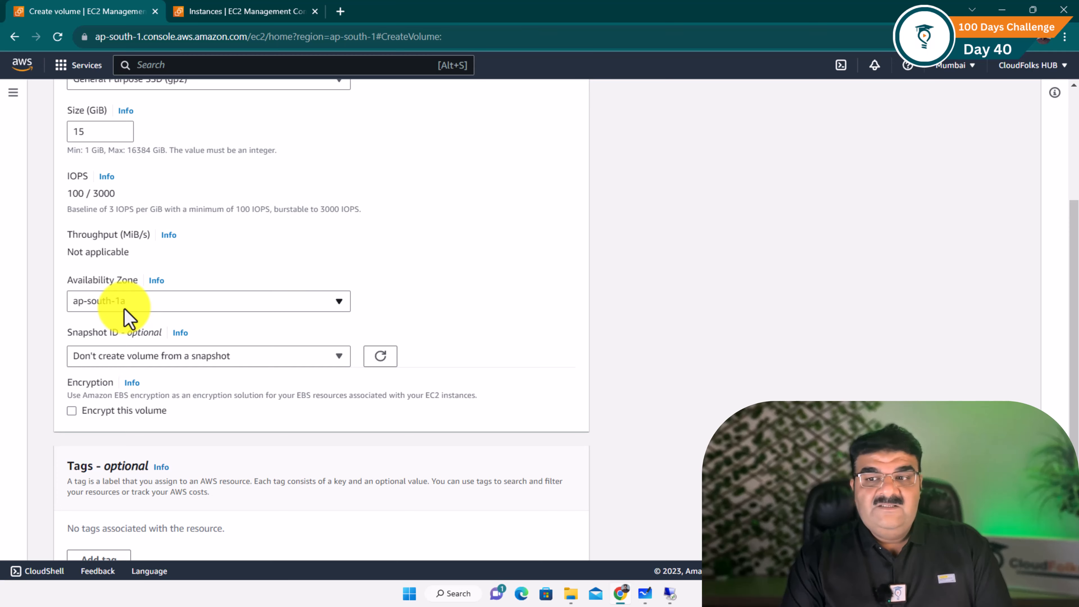
pyautogui.click(128, 317)
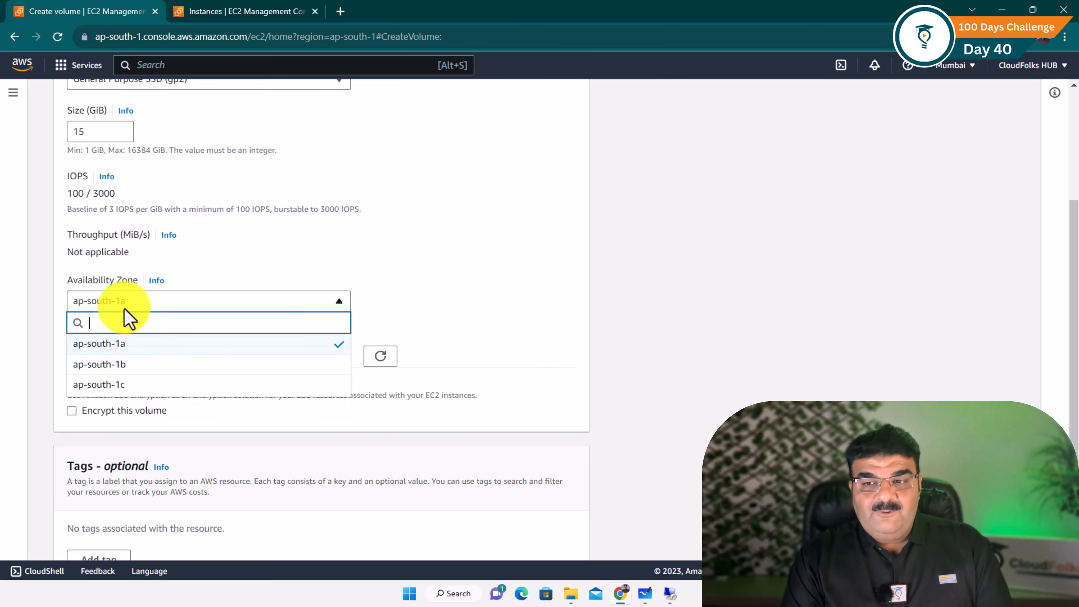
pyautogui.click(114, 370)
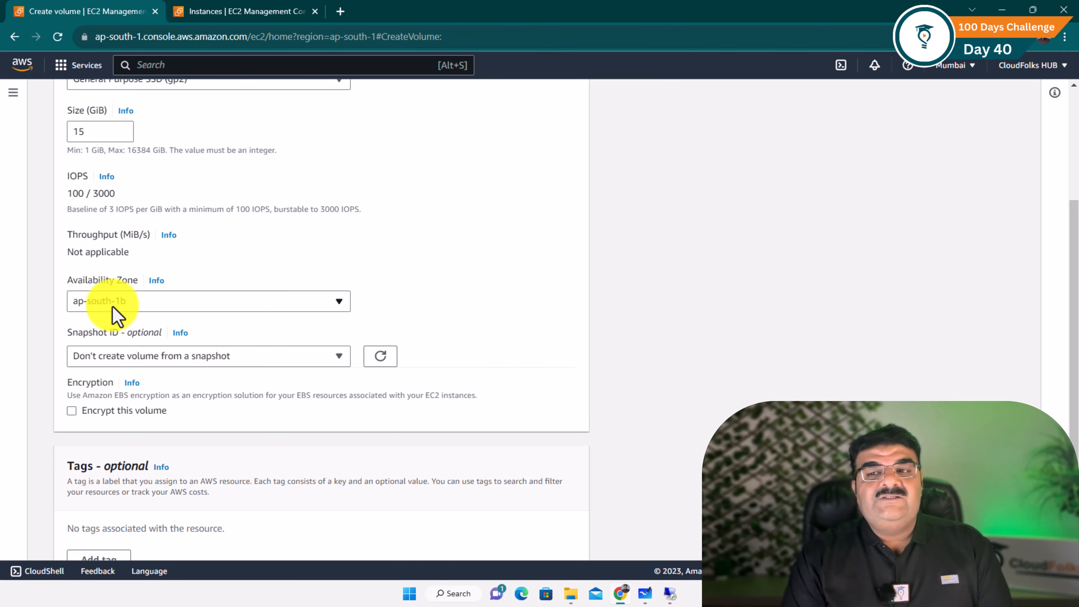
pyautogui.click(116, 312)
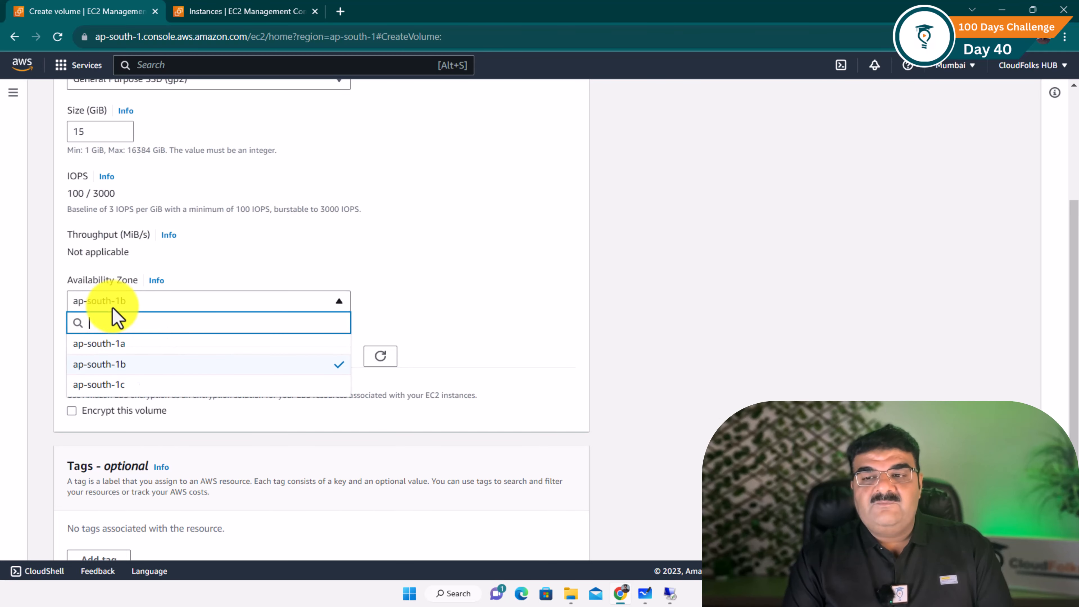
pyautogui.click(109, 344)
pyautogui.click(240, 15)
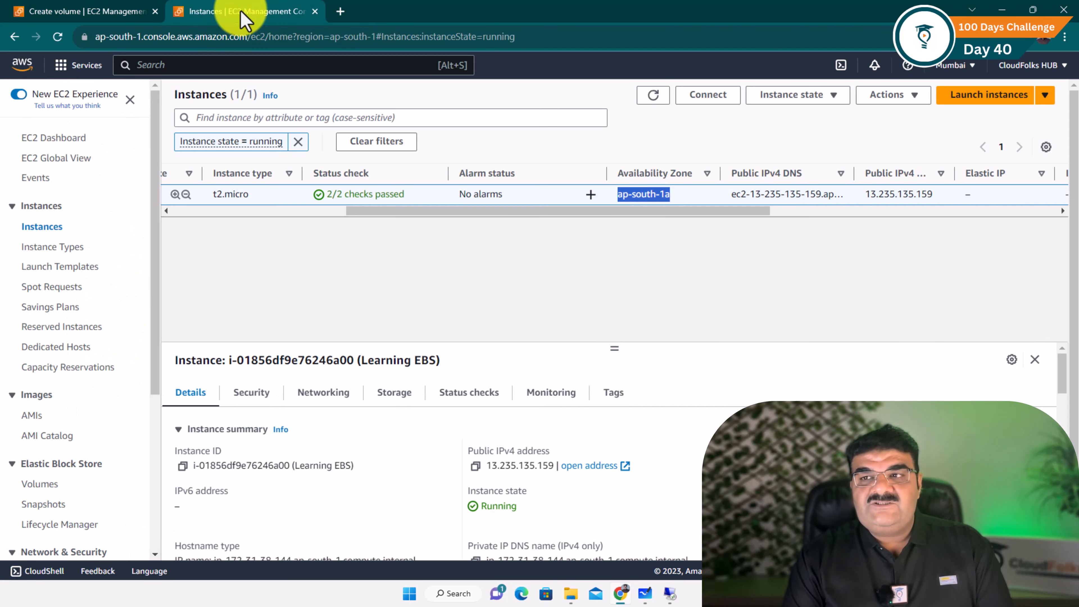
pyautogui.click(102, 11)
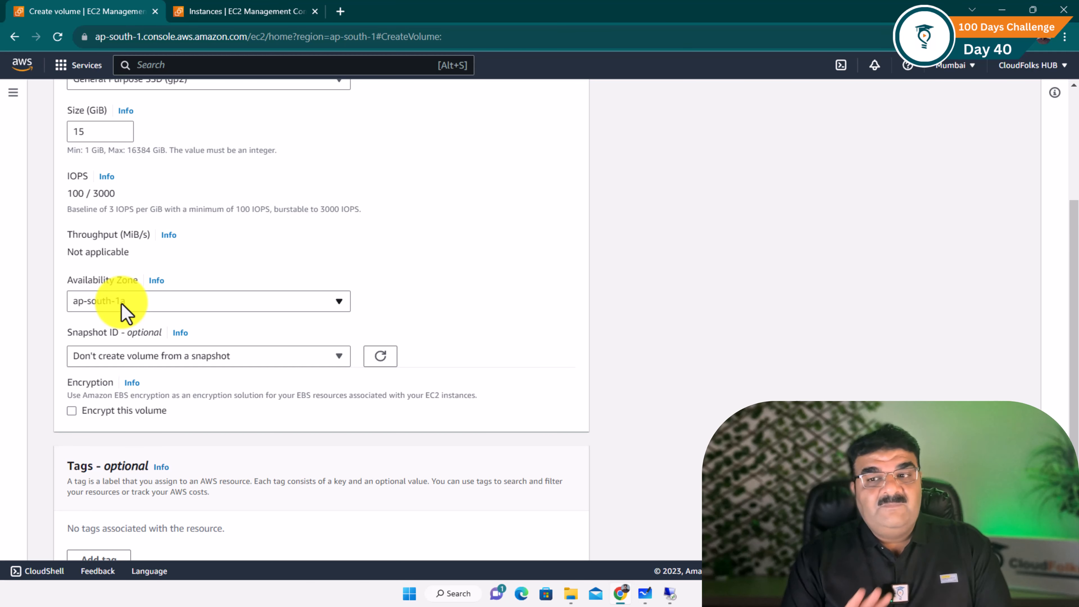
pyautogui.click(251, 17)
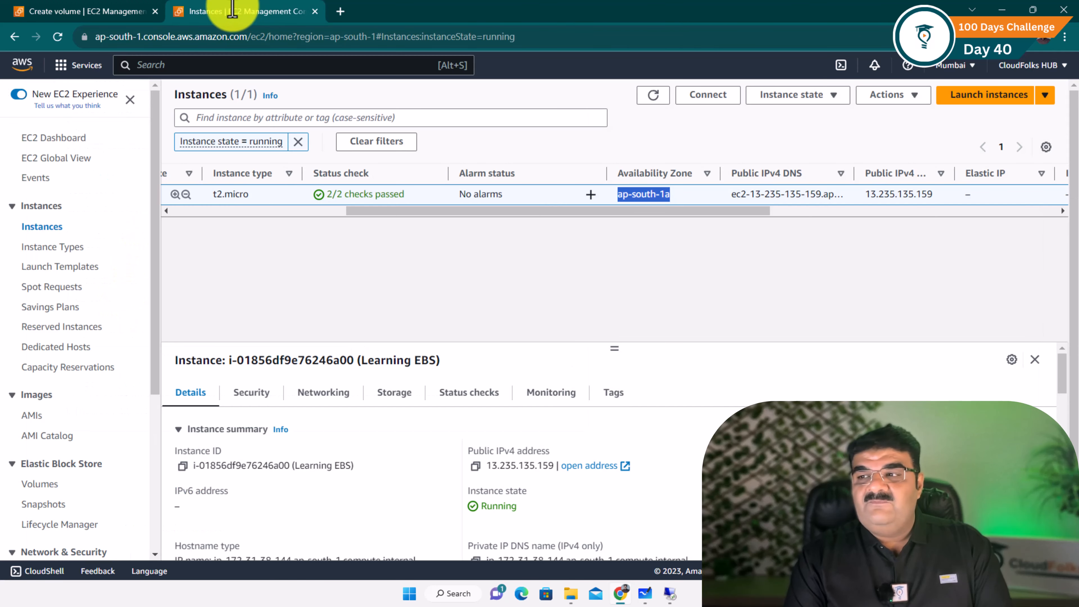
pyautogui.click(115, 12)
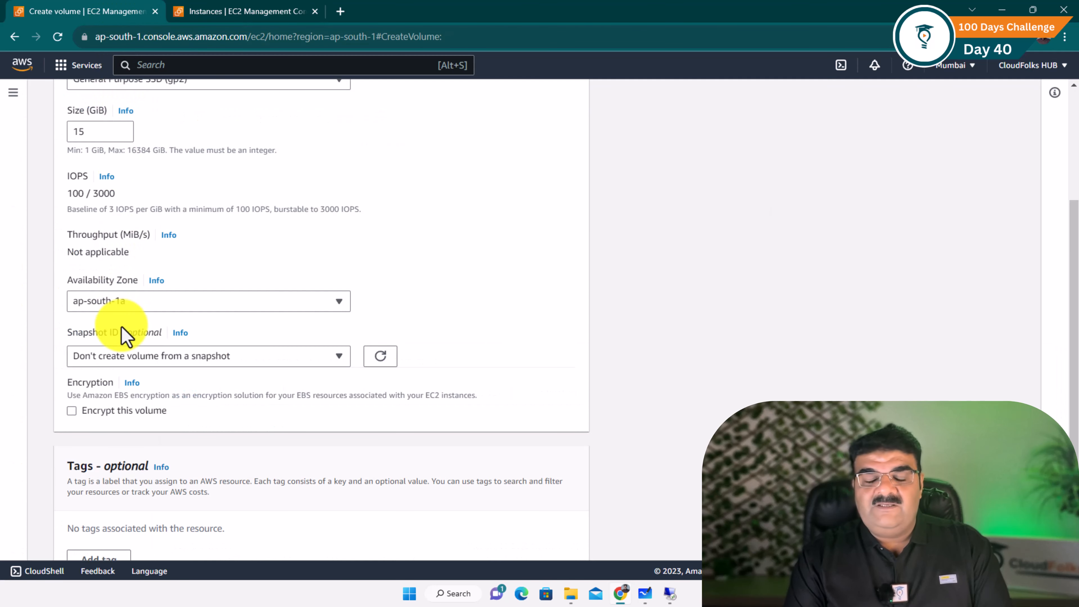
pyautogui.scroll(-2, 126, 336)
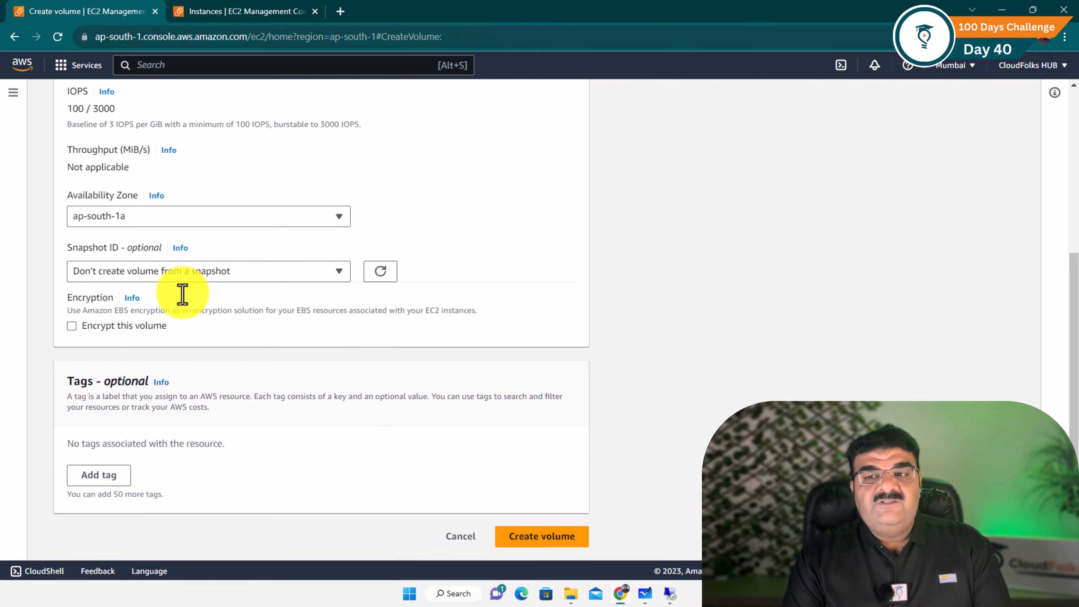
# Enable encryption on the new volume and view the KMS key choices, including (default) aws/ebs
pyautogui.click(71, 327)
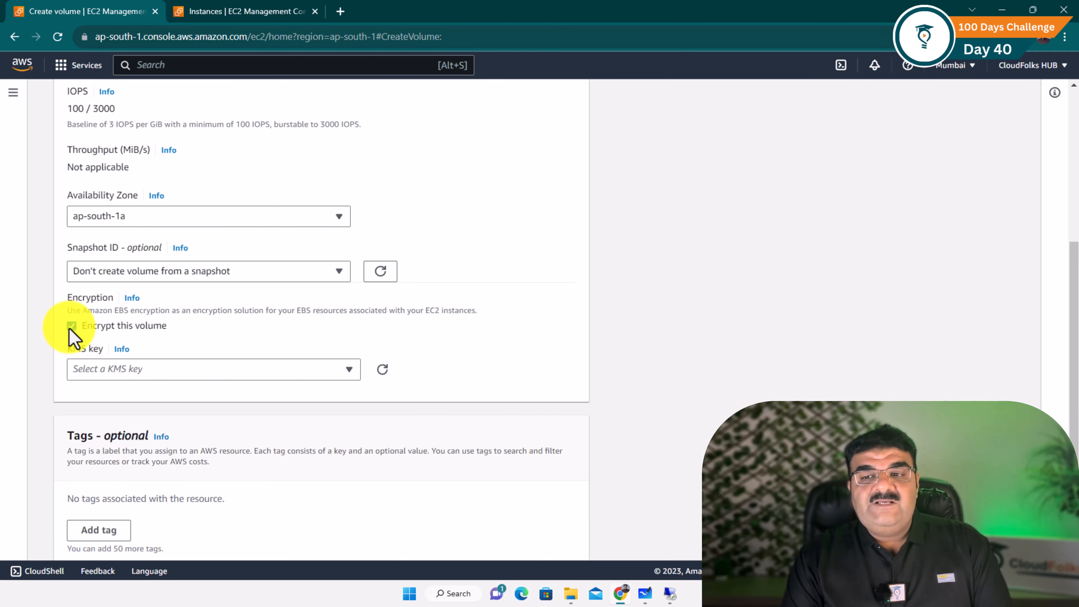
pyautogui.click(104, 372)
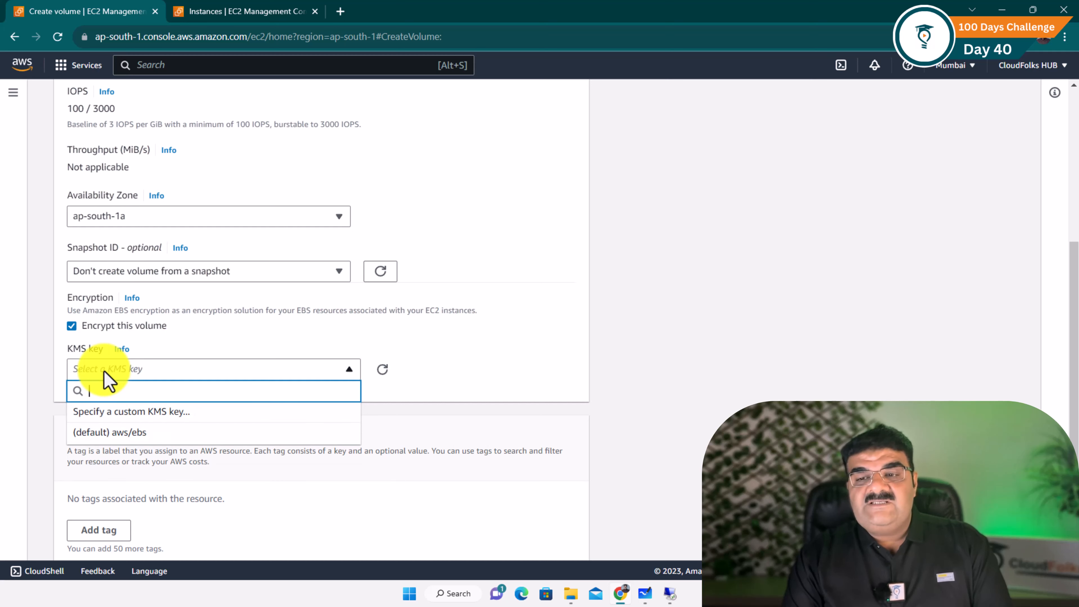